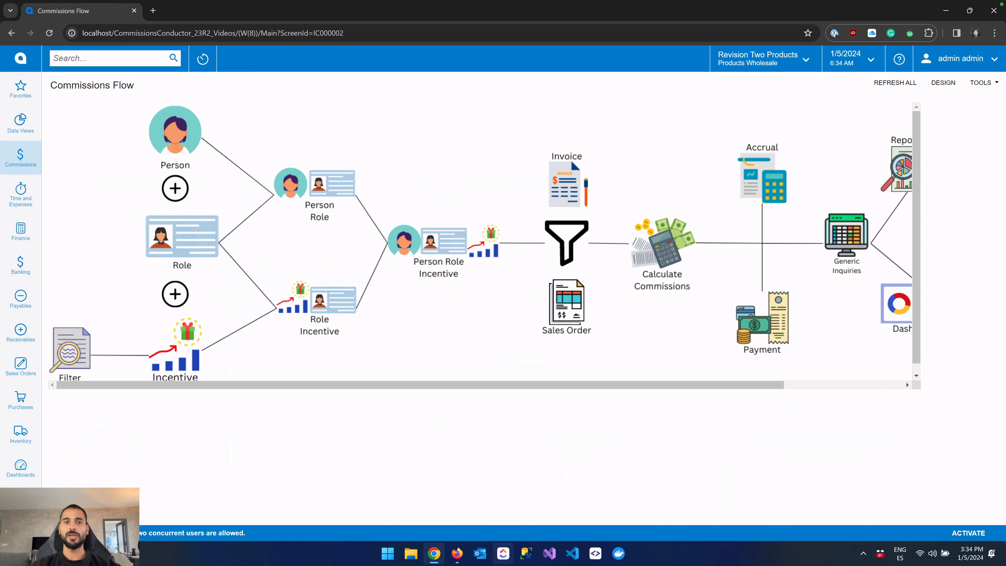
- Switch to Firefox to check which user is signed in there, and return to Chrome
mouse_move(458, 556)
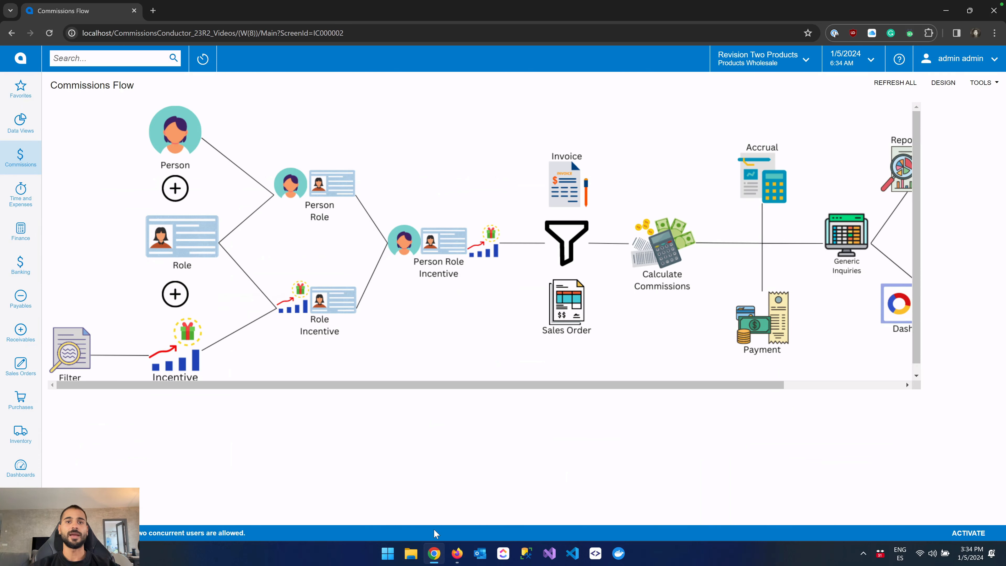
click(457, 555)
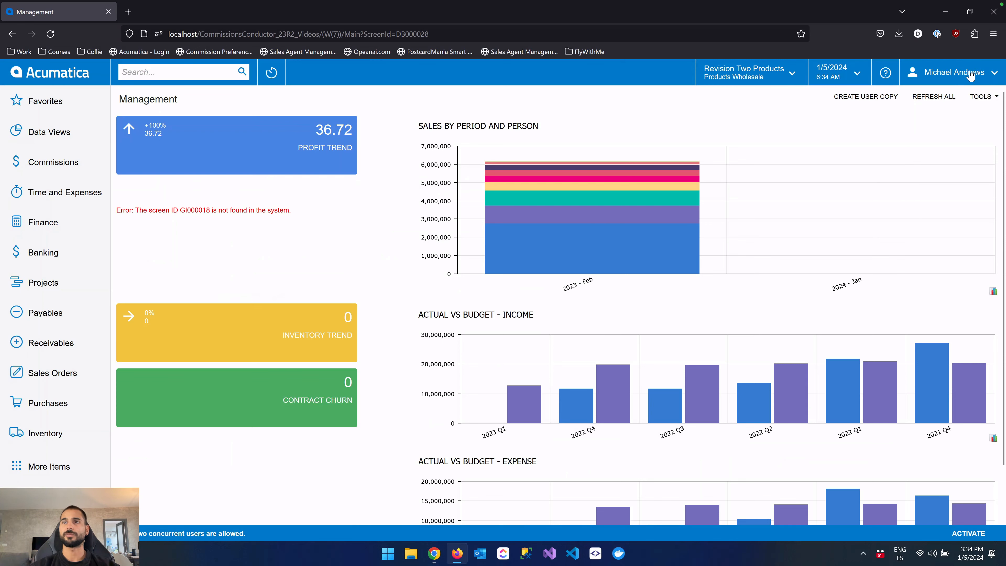
click(433, 555)
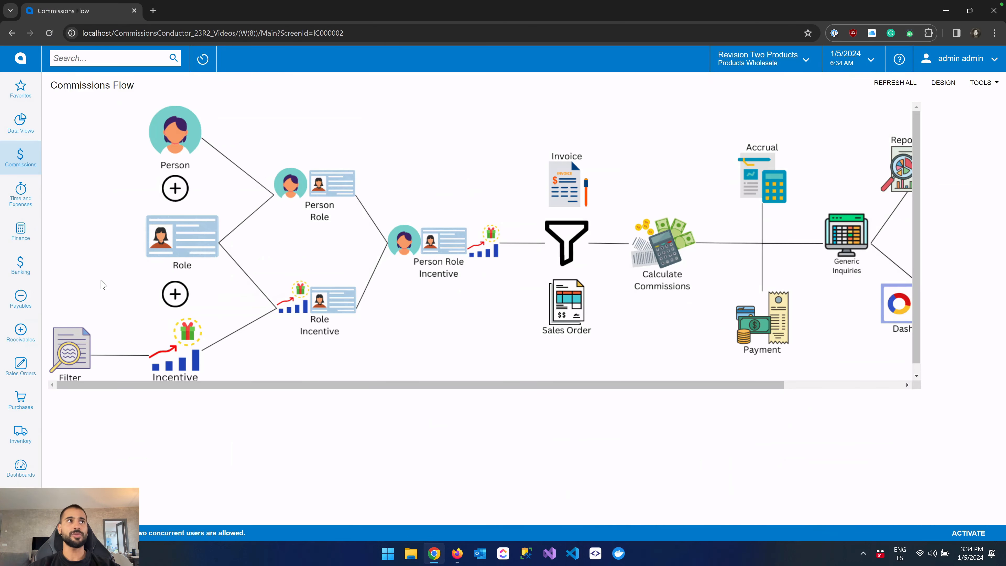
- Open the sales agent record of the user signed in to Firefox from Sales Agent Management and check its Acumatica User ID
click(20, 158)
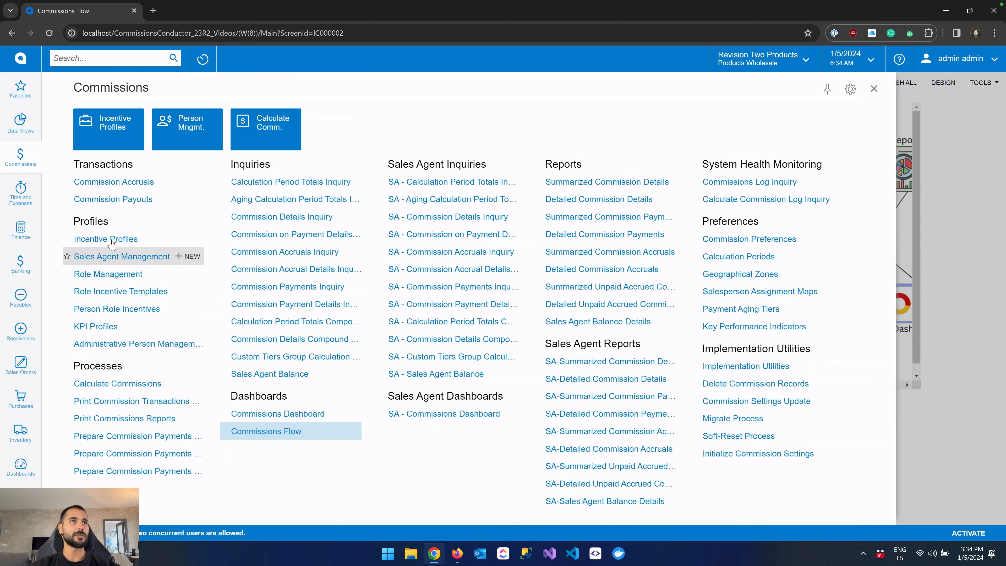
click(116, 257)
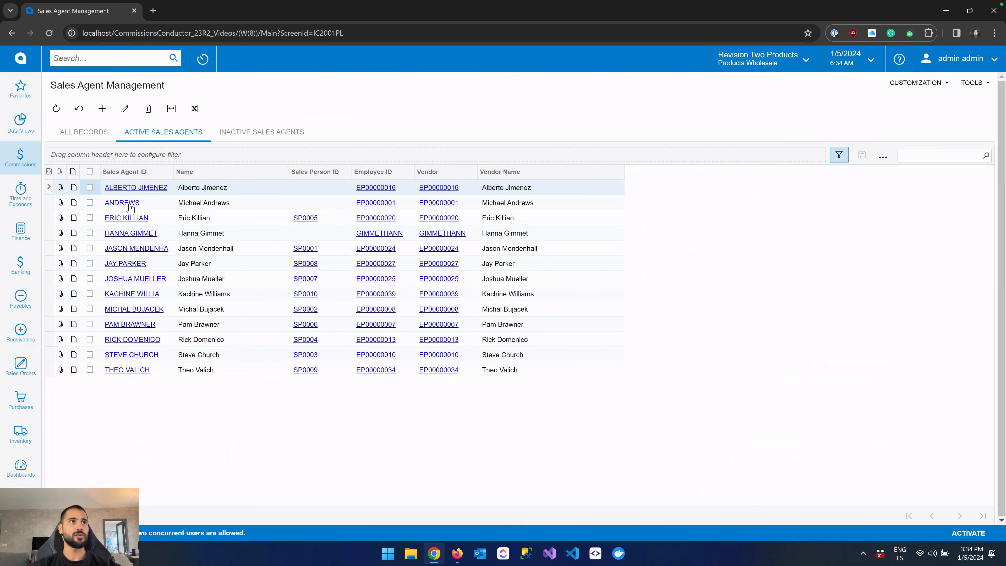
click(126, 203)
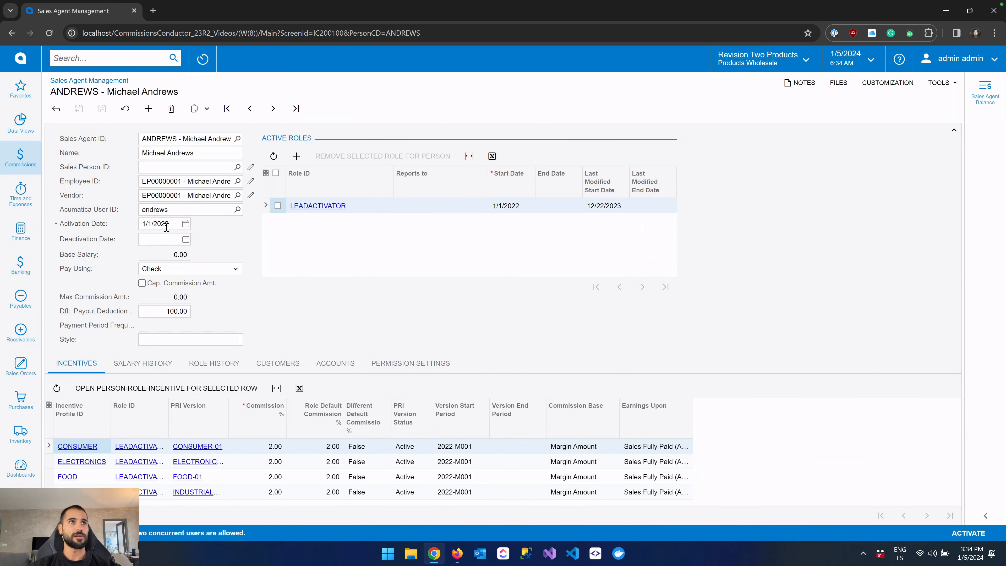
click(143, 211)
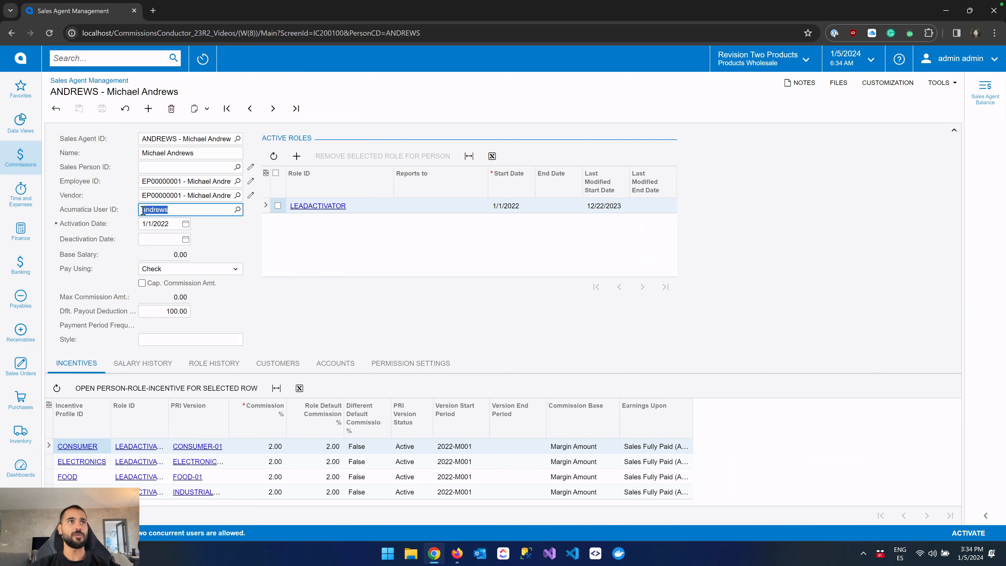
click(239, 237)
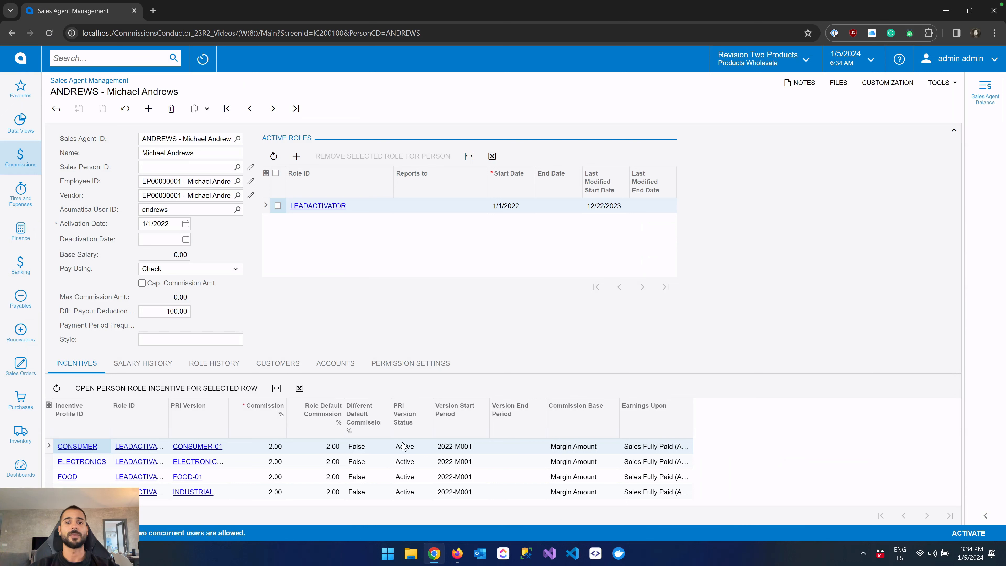
- Switch to Firefox, search for "oppo" and start a new record in Opportunities
mouse_move(457, 558)
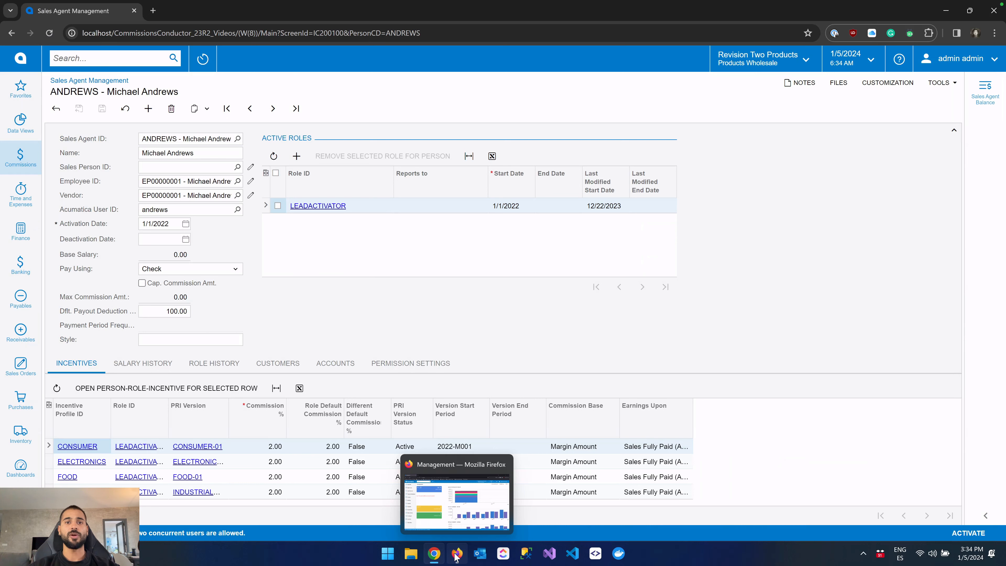
click(456, 554)
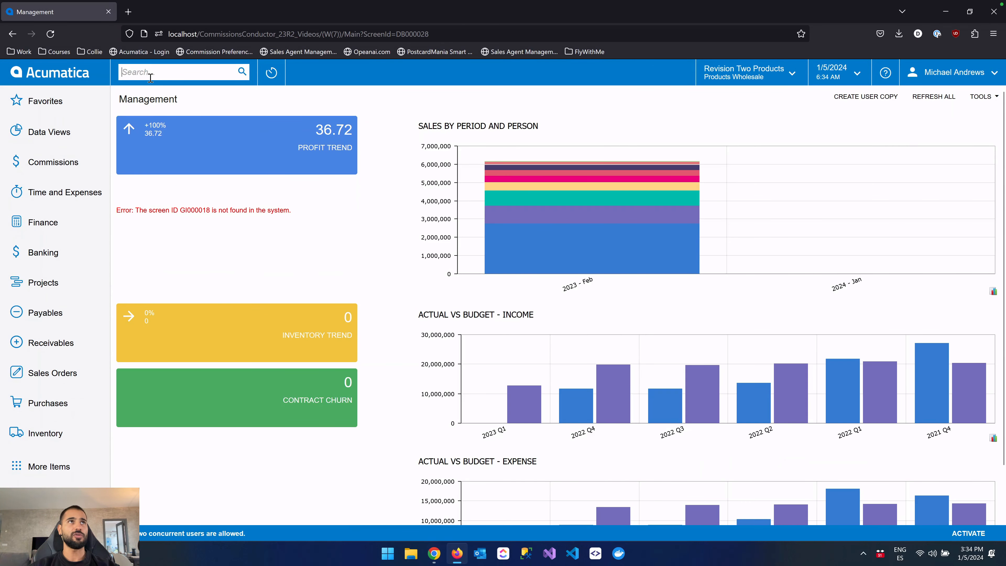
text(oppo)
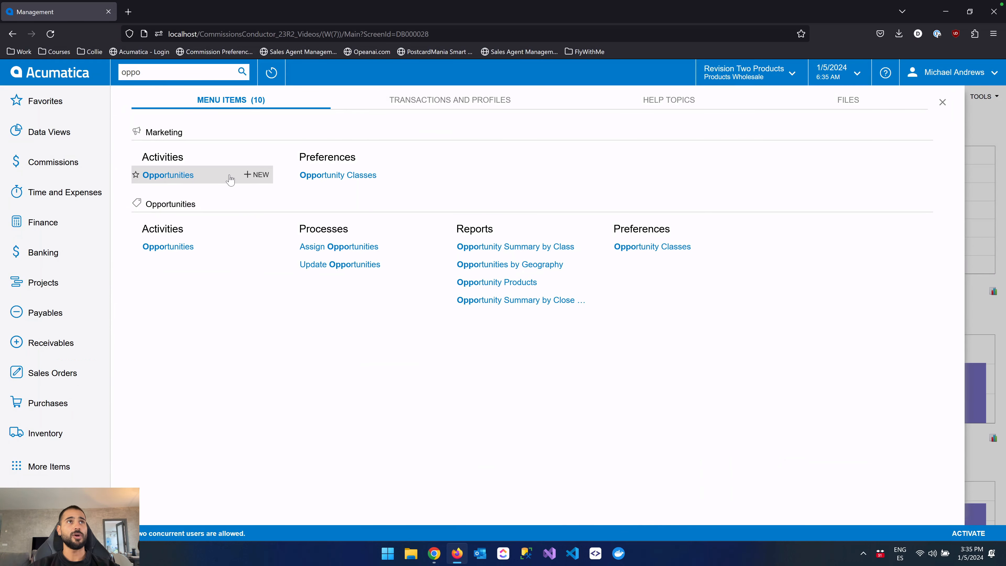
click(261, 174)
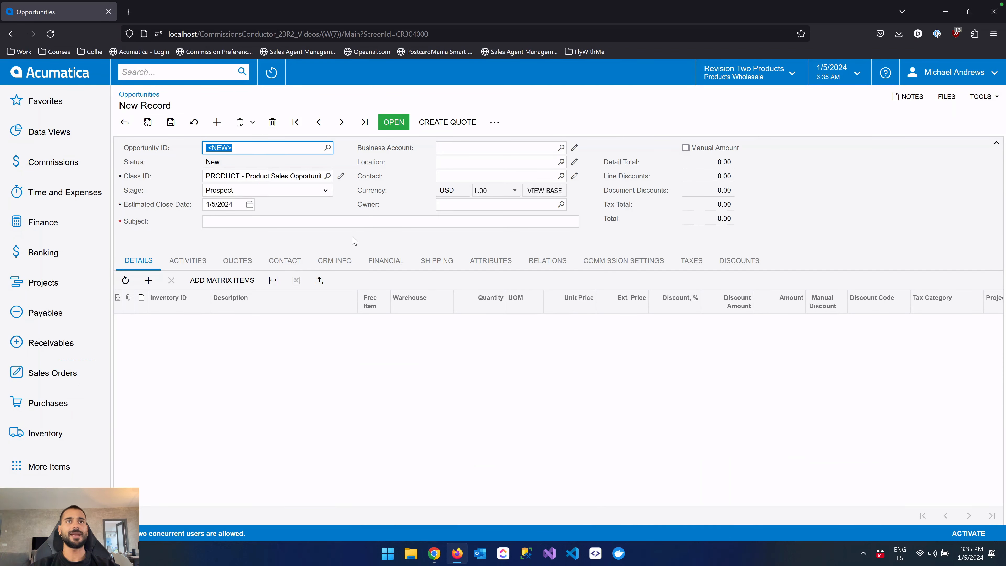
- Open the new opportunity's commission settings and examine the role assignments, participation percentages and commission assignment map
click(620, 261)
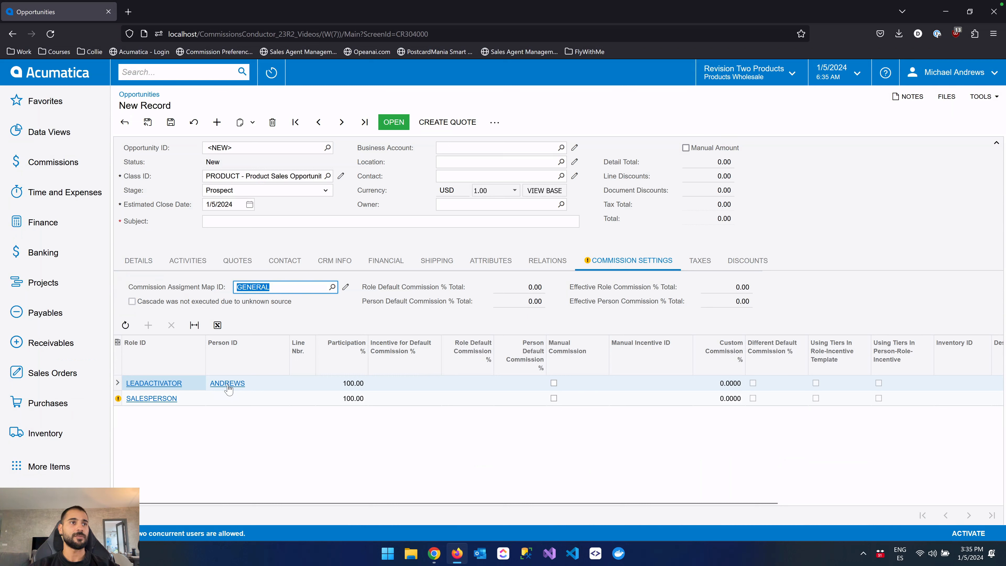
mouse_move(118, 401)
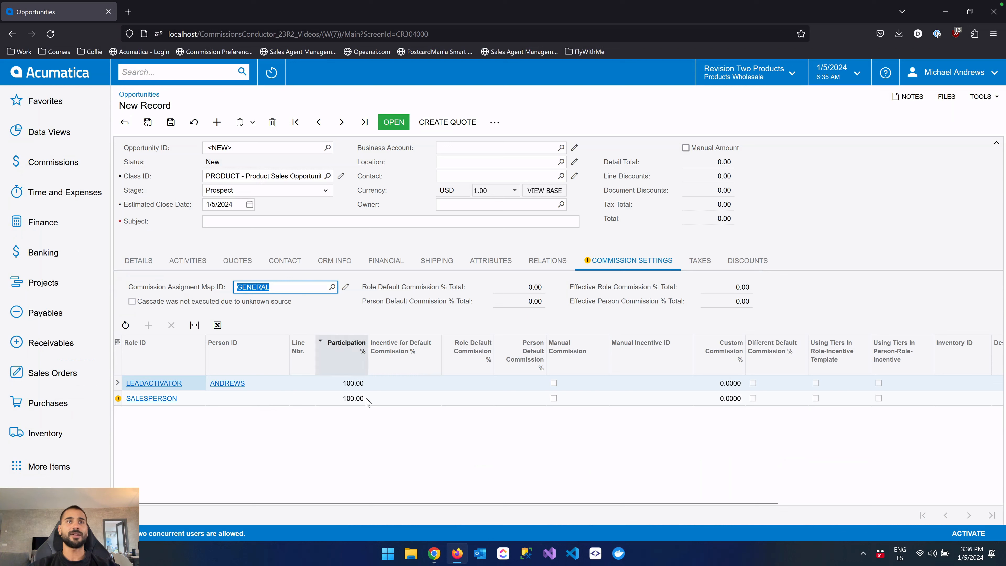
click(331, 432)
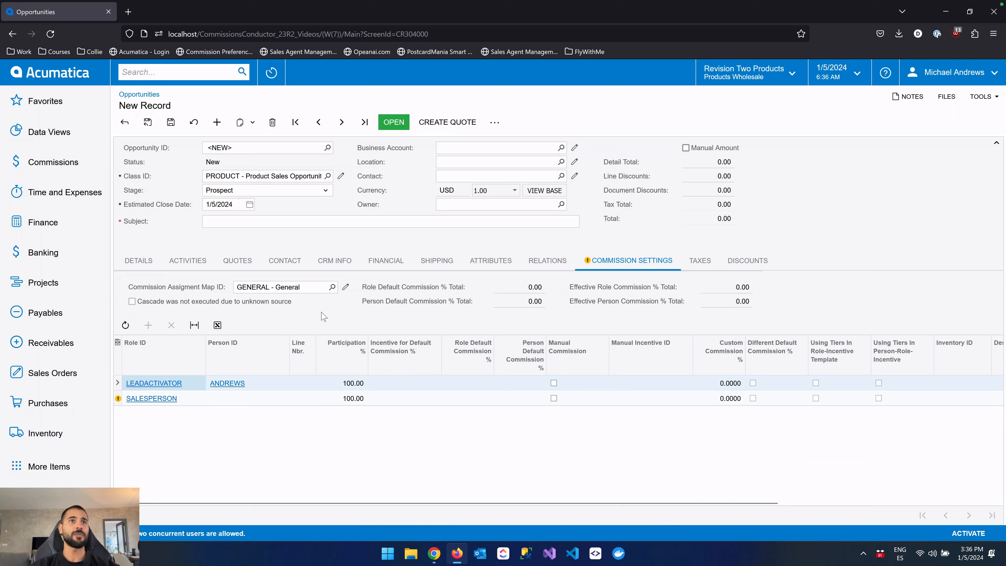
click(237, 287)
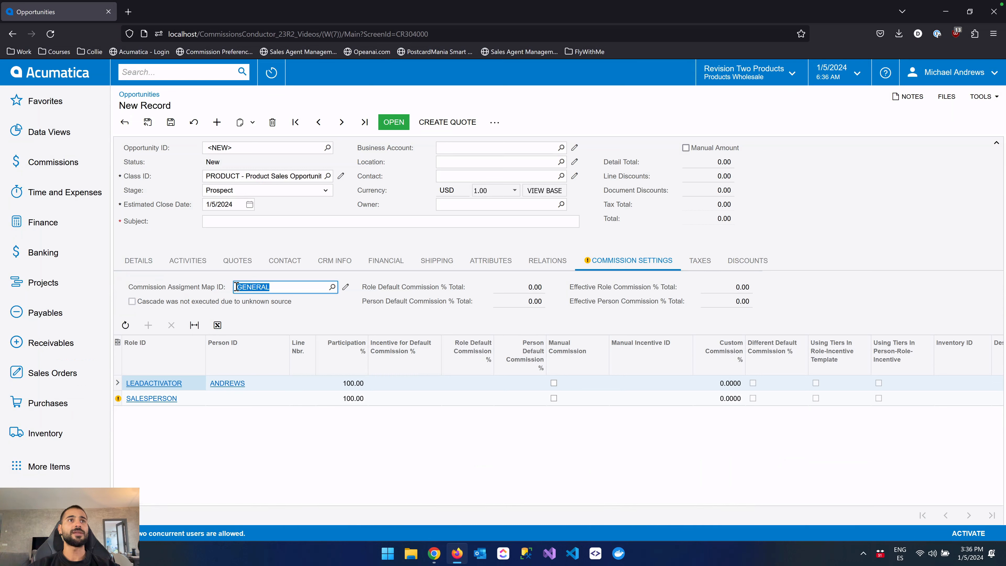
click(308, 311)
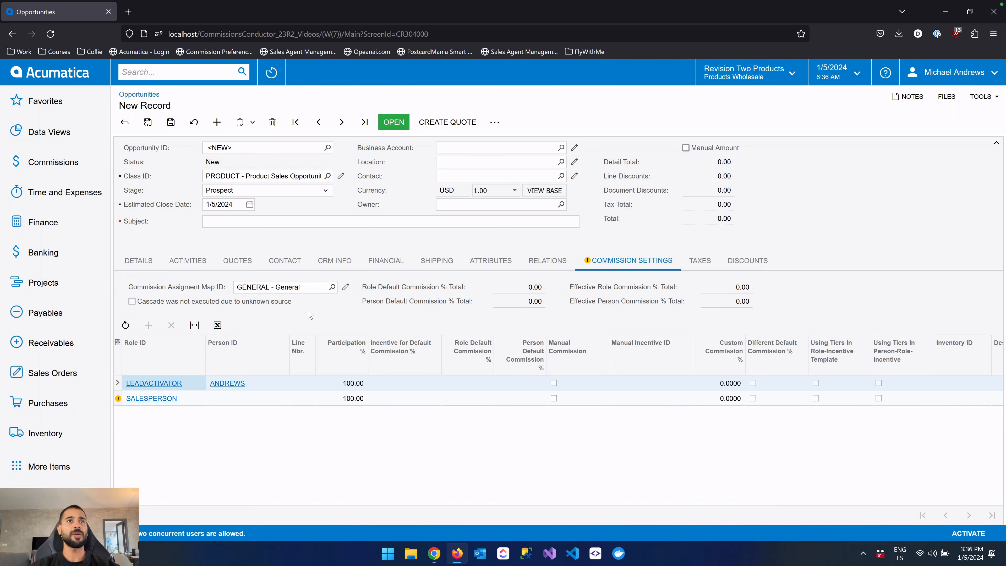
- Open the GENERAL salesperson assignment map, review the default salesperson source of each role, and close the map window
click(345, 286)
drag(327, 32, 724, 75)
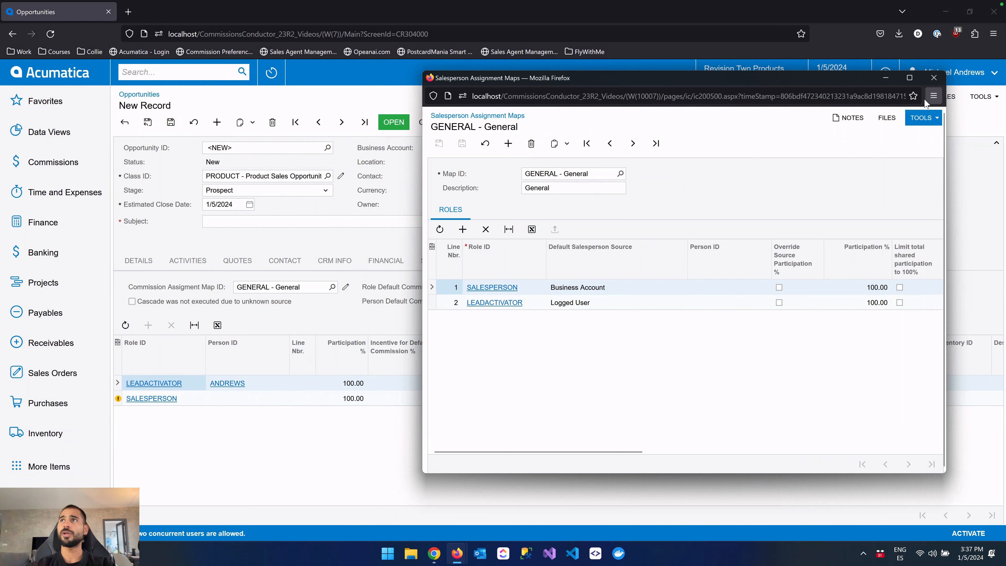
drag(861, 78, 782, 159)
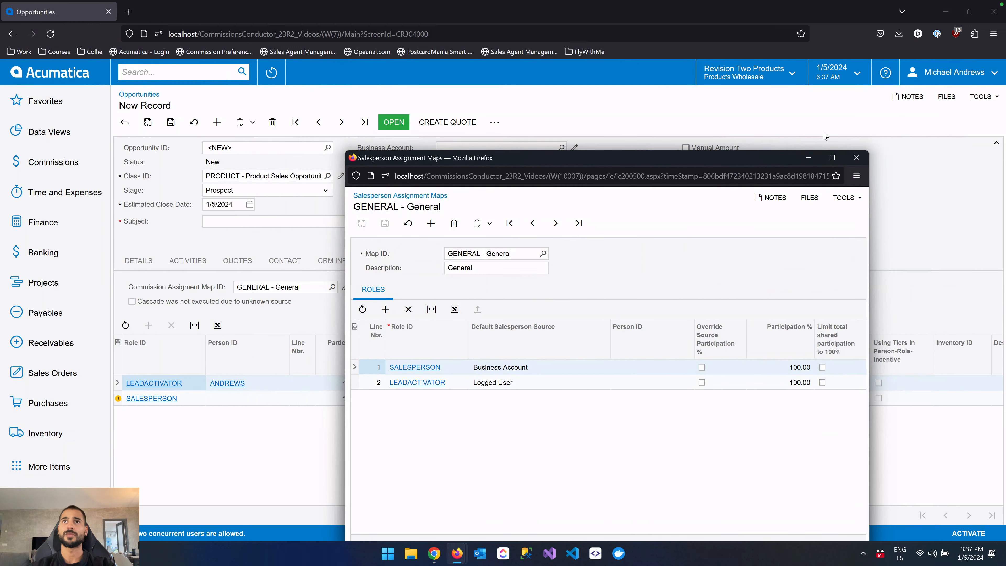
drag(753, 157, 792, 140)
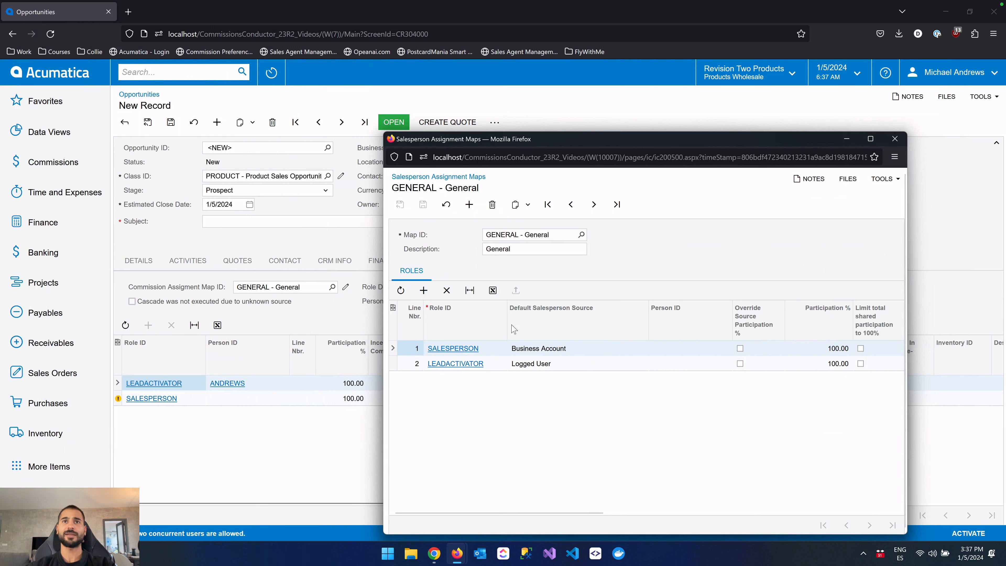
click(894, 140)
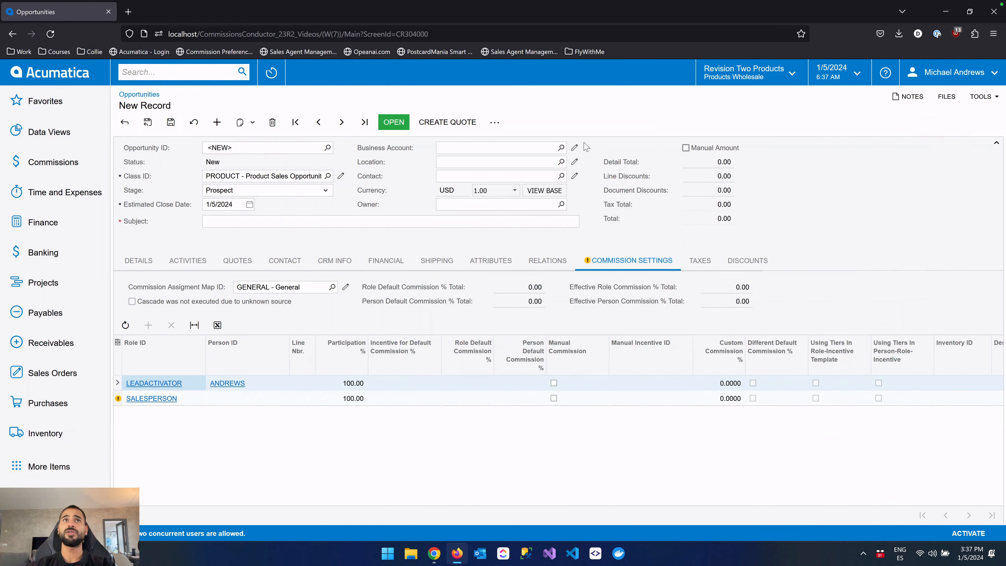
- Set the opportunity's business account to Alta Ace
click(561, 148)
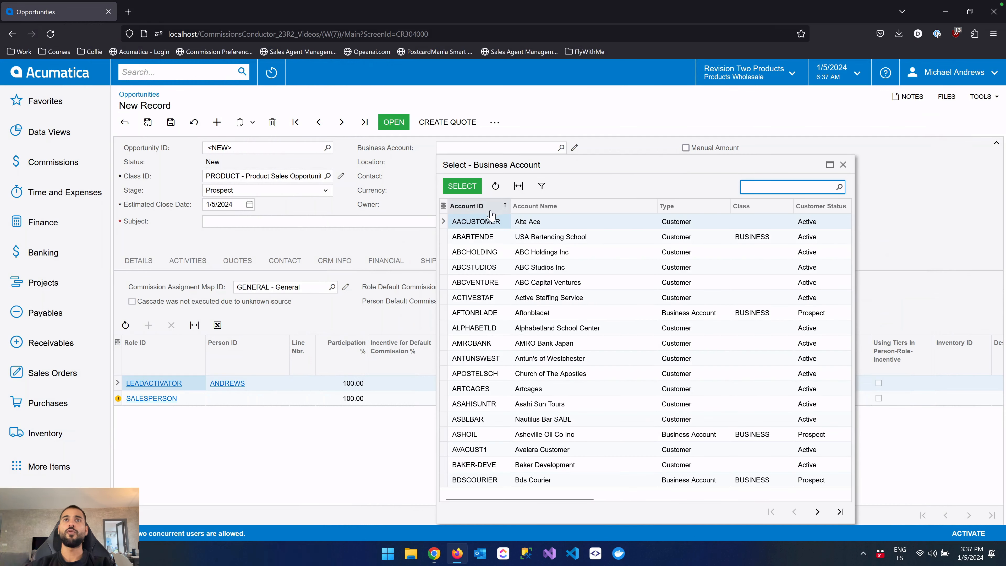
click(486, 220)
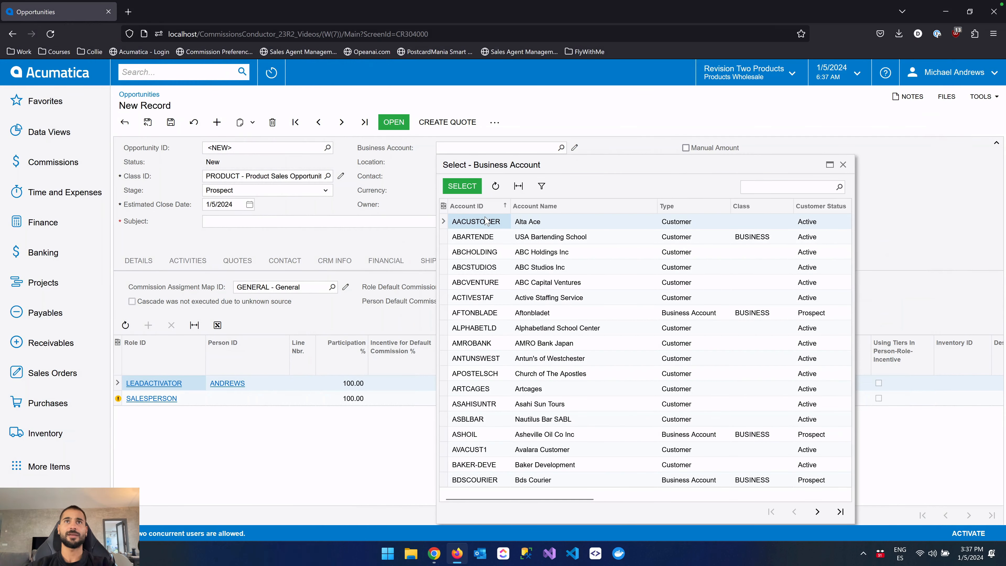
click(468, 186)
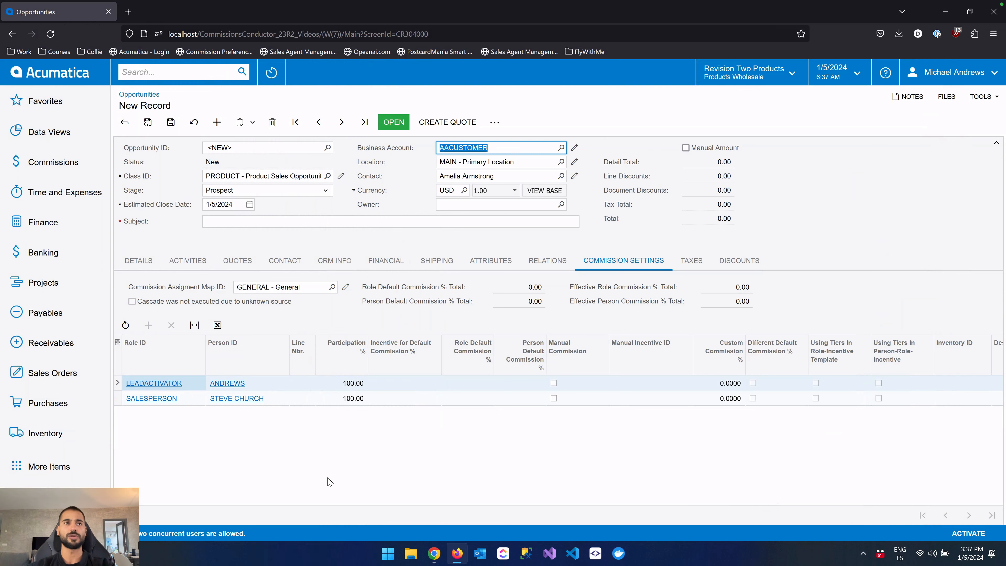
- Open the persons assigned to the Alta Ace business account and view the location choices for the salesperson's row
click(575, 146)
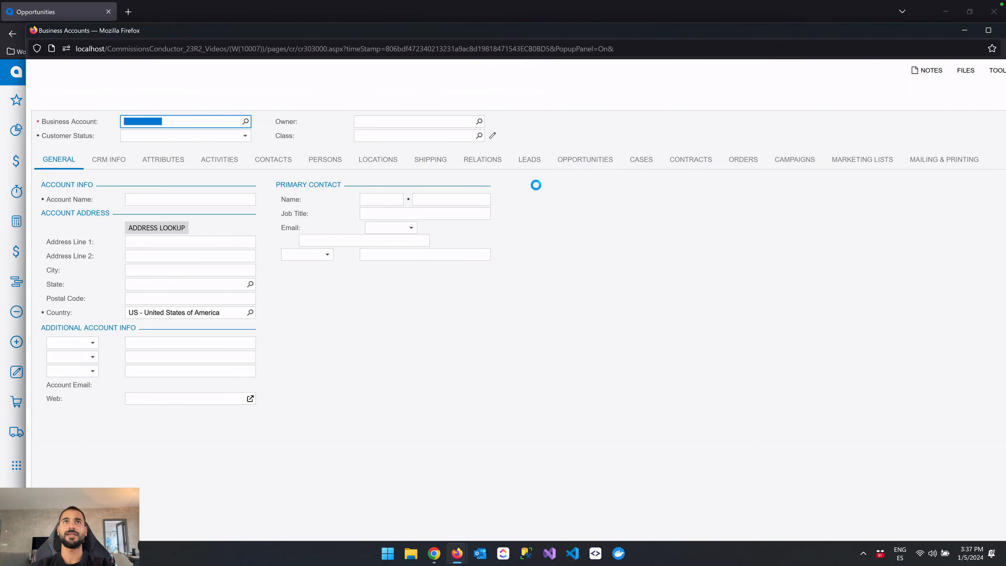
click(331, 166)
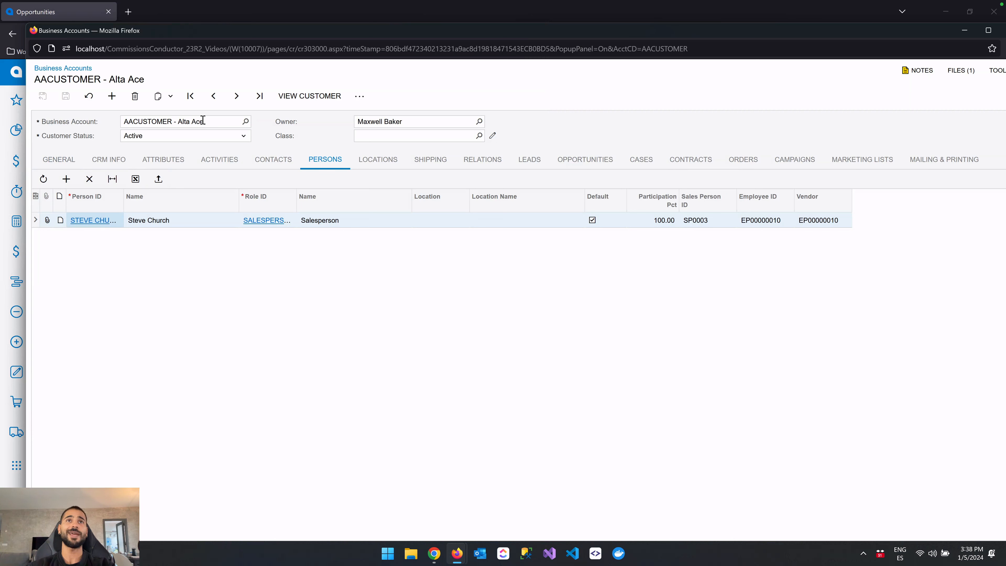
click(460, 225)
click(473, 219)
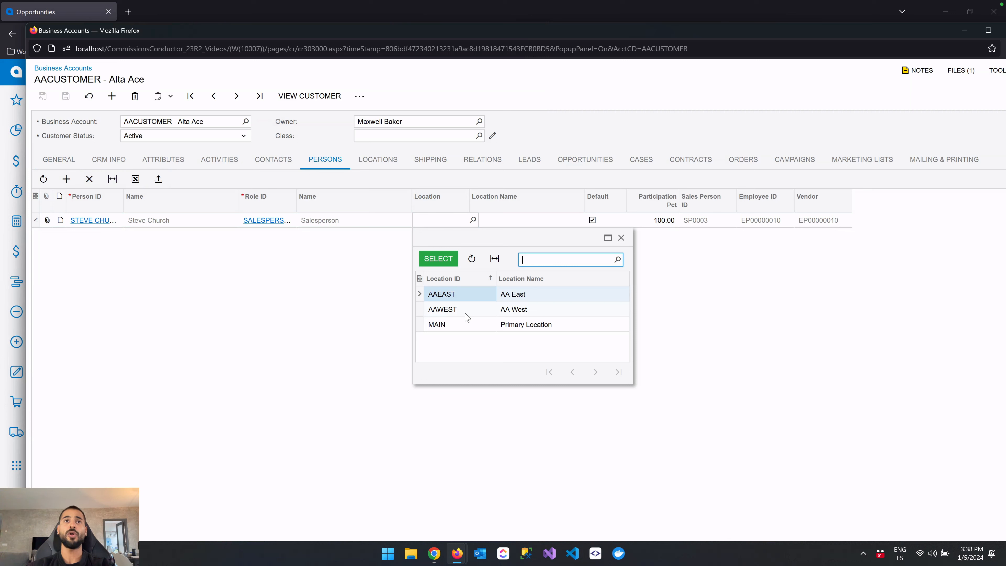
click(381, 304)
click(510, 225)
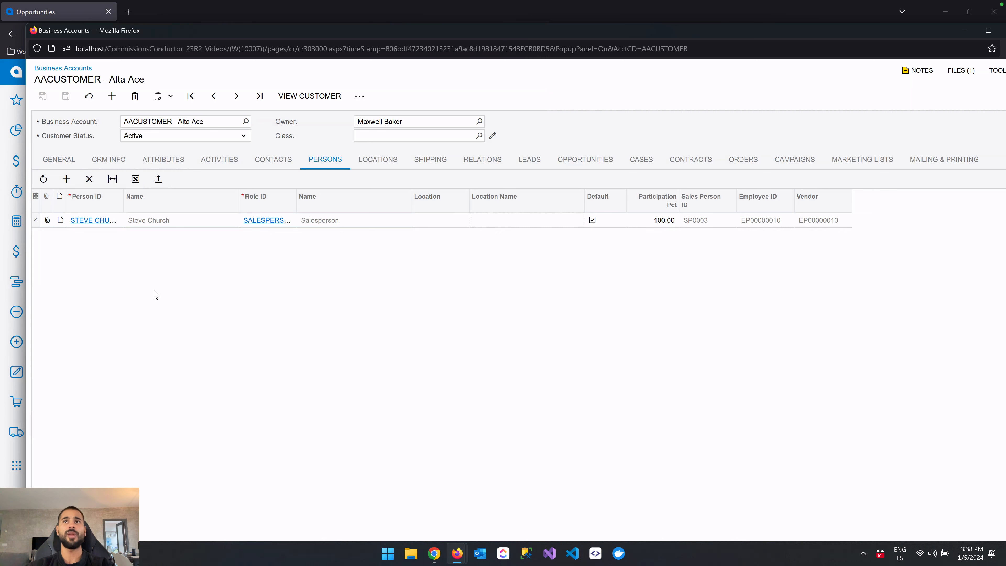
- Inspect the salesperson's participation percentage and close the business account window
click(653, 221)
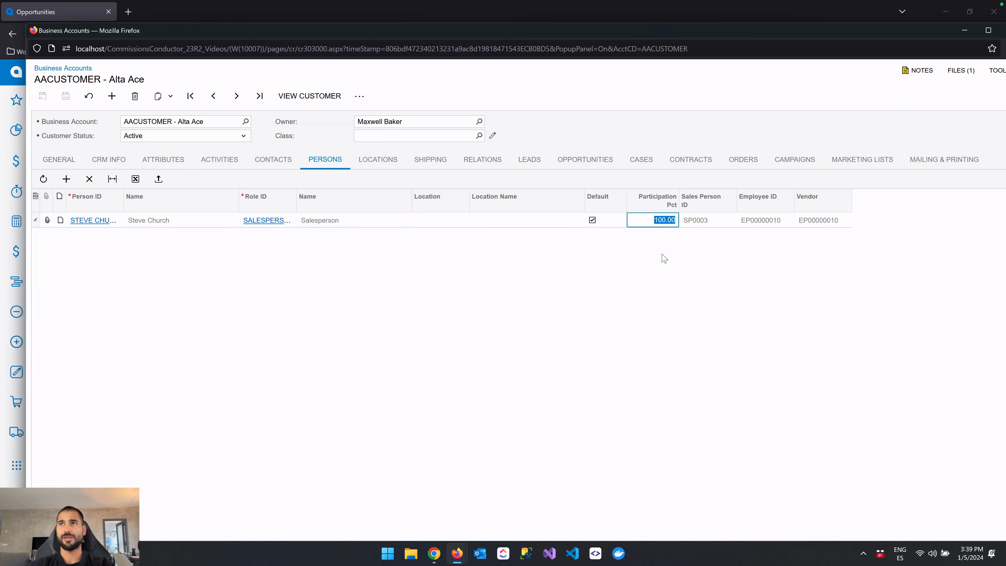
drag(792, 30, 683, 58)
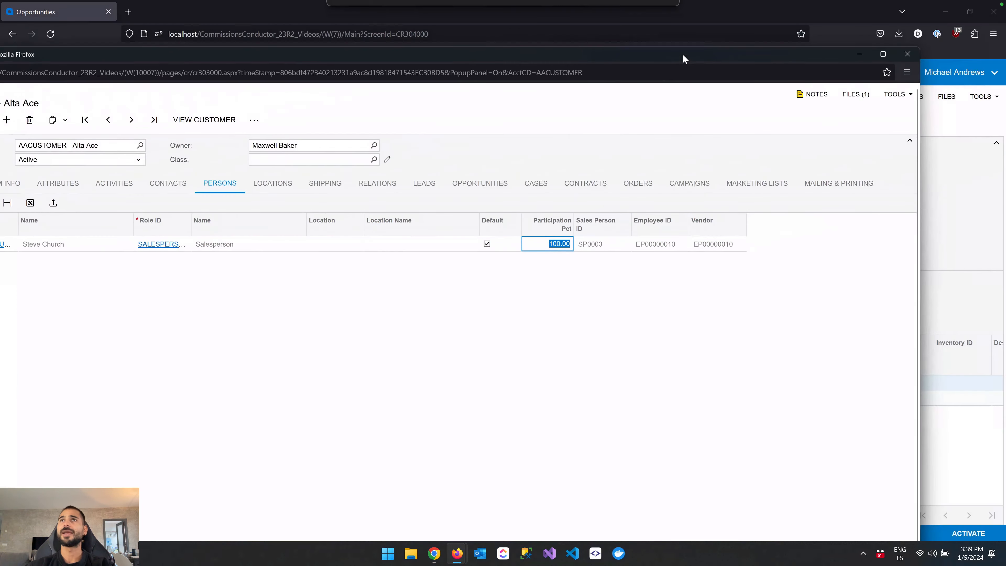
click(904, 56)
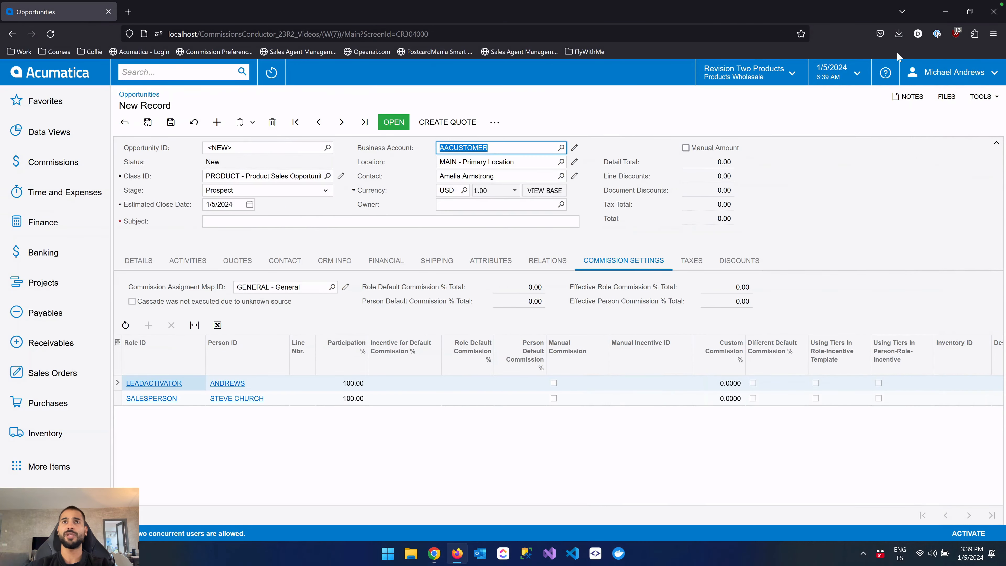
- Add a line for the Acer Laptop Computer, inventory item AACOMPUT01, to the opportunity's details
click(148, 265)
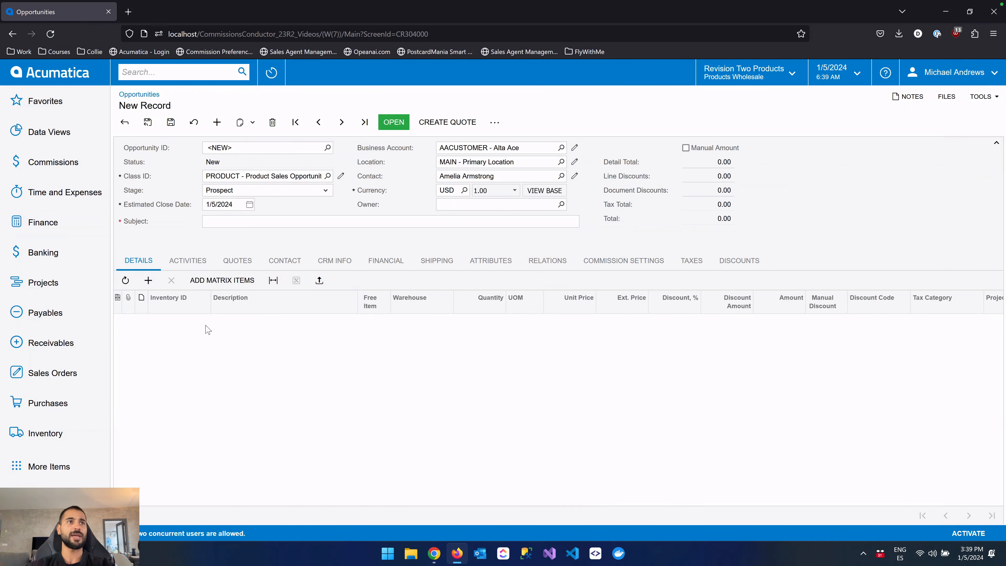
click(190, 321)
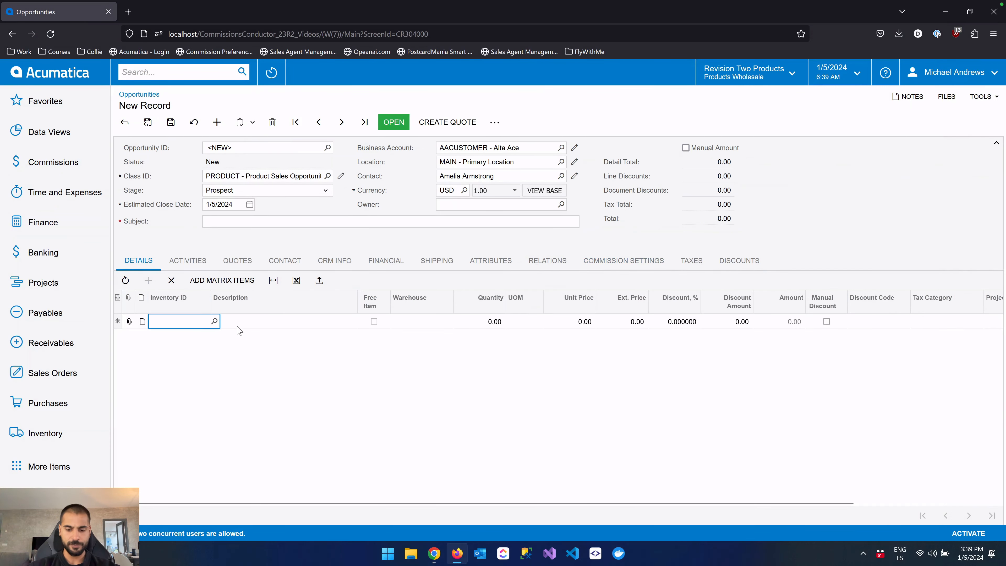
text(compu)
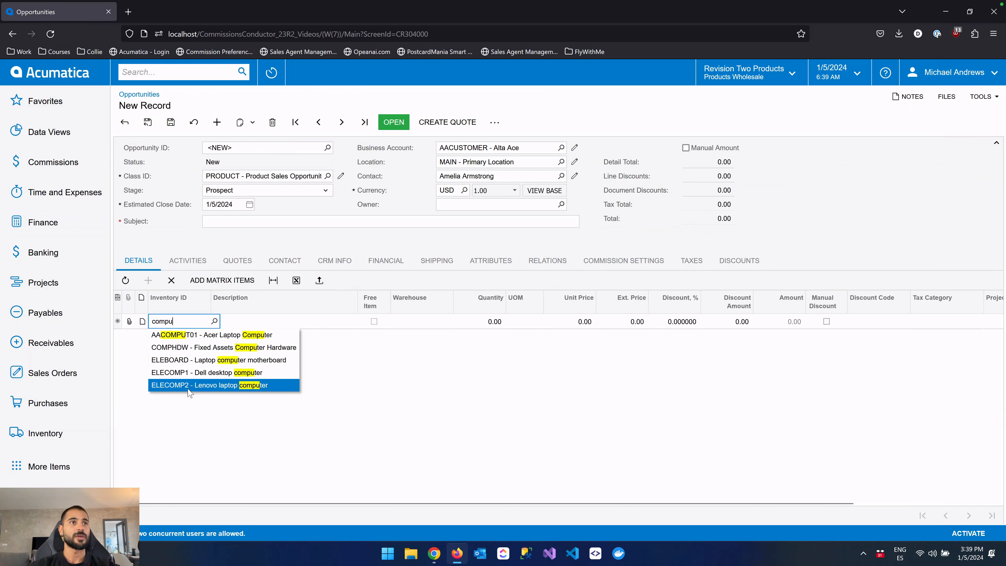
click(203, 340)
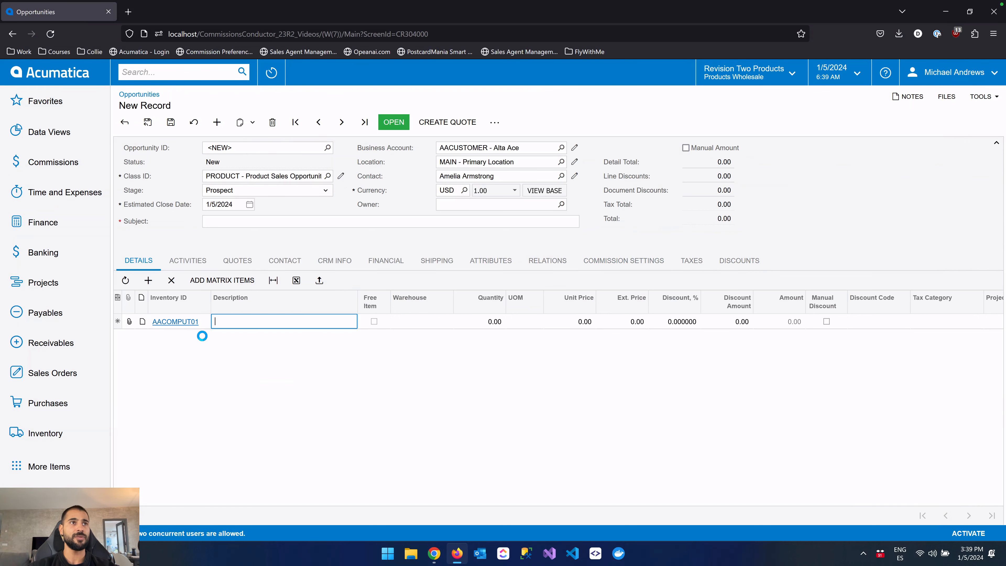
- Add lines for the Dell desktop computer, item ELECOMP1, and the Kindle Fire 8.9" tablet, item ELEKINDLE, to the opportunity's details
text(dell)
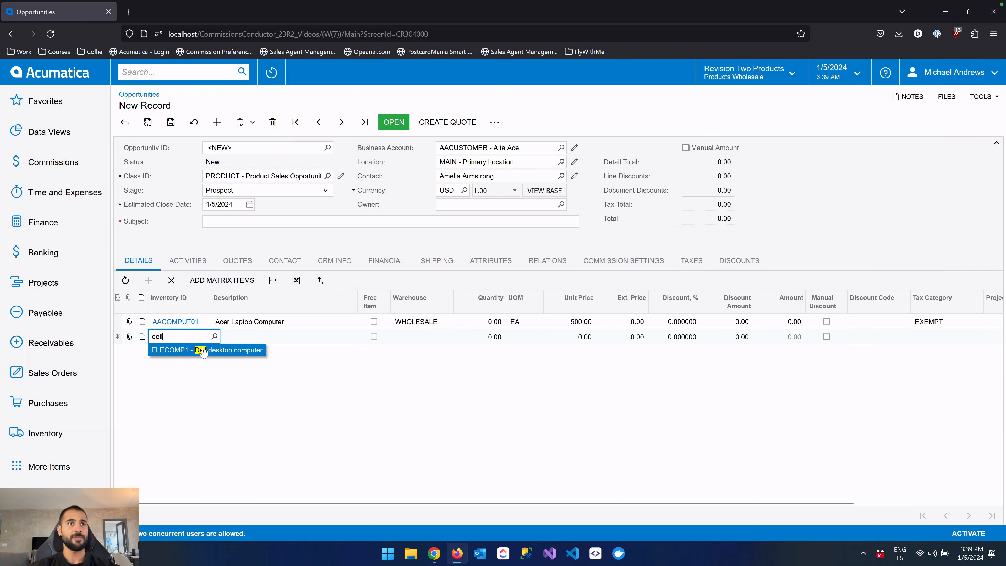
click(203, 349)
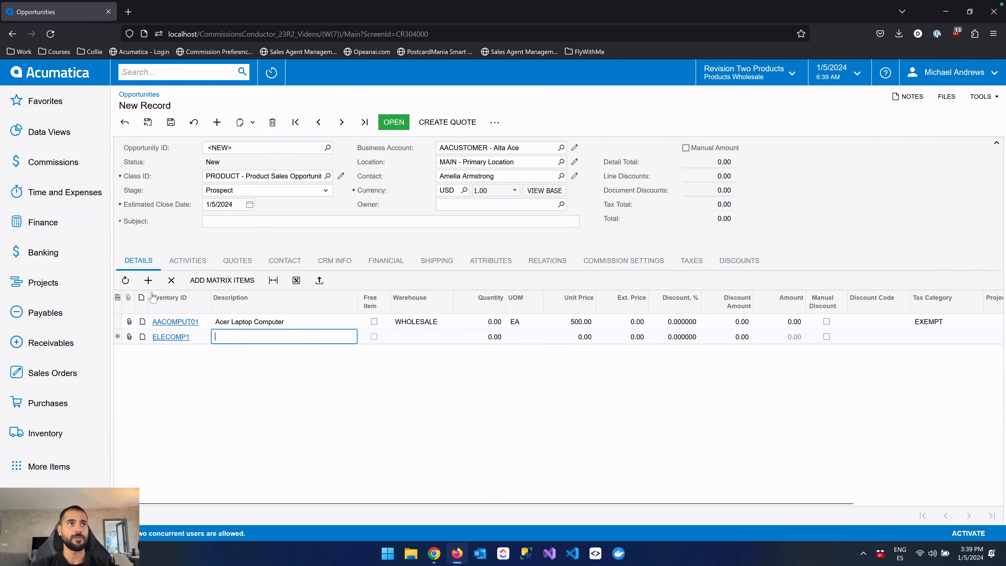
click(149, 280)
text(k)
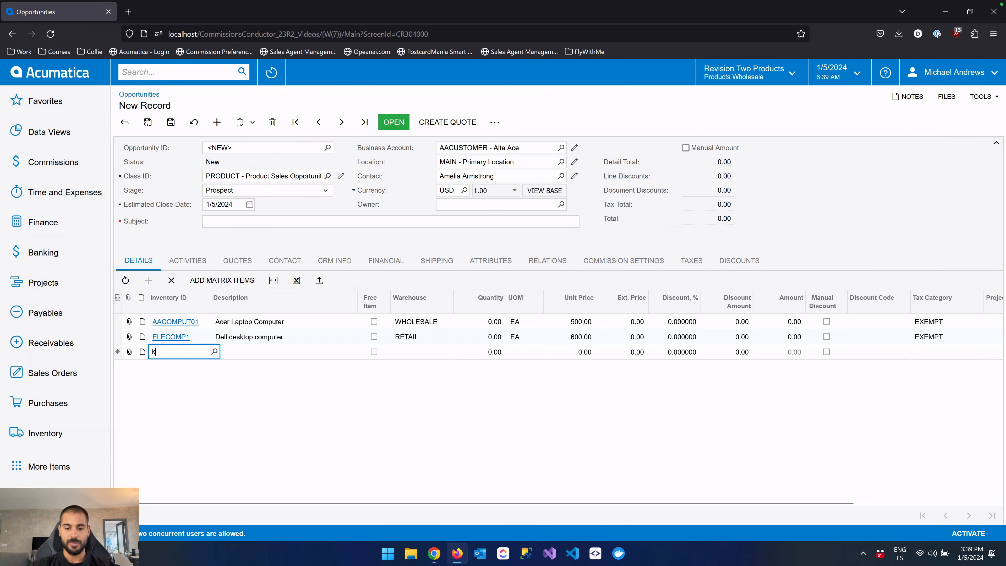
text(indl)
key(Tab)
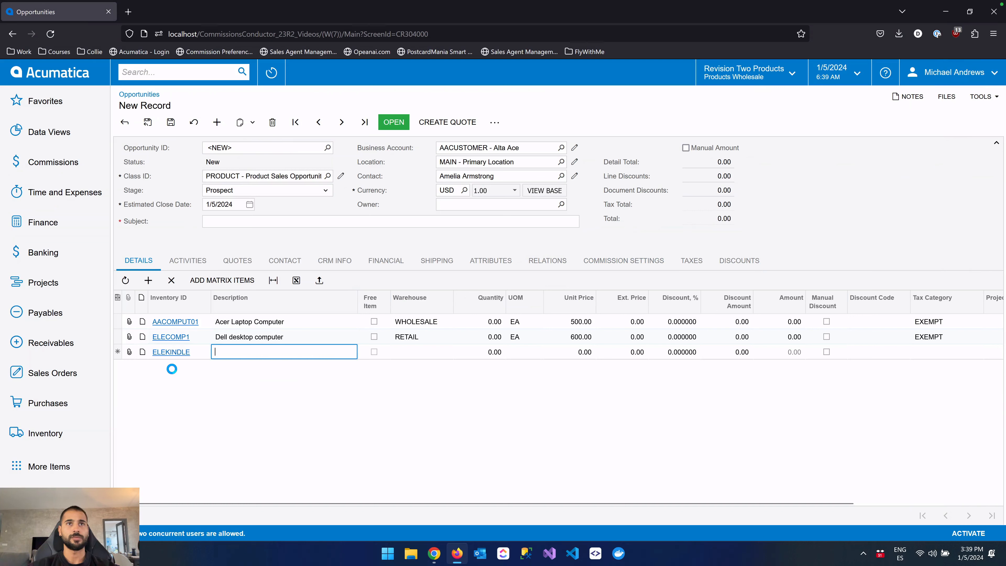
- Set the quantities to 2 for the Acer laptop, 3 for the Dell desktop and 1 for the Kindle tablet
click(494, 324)
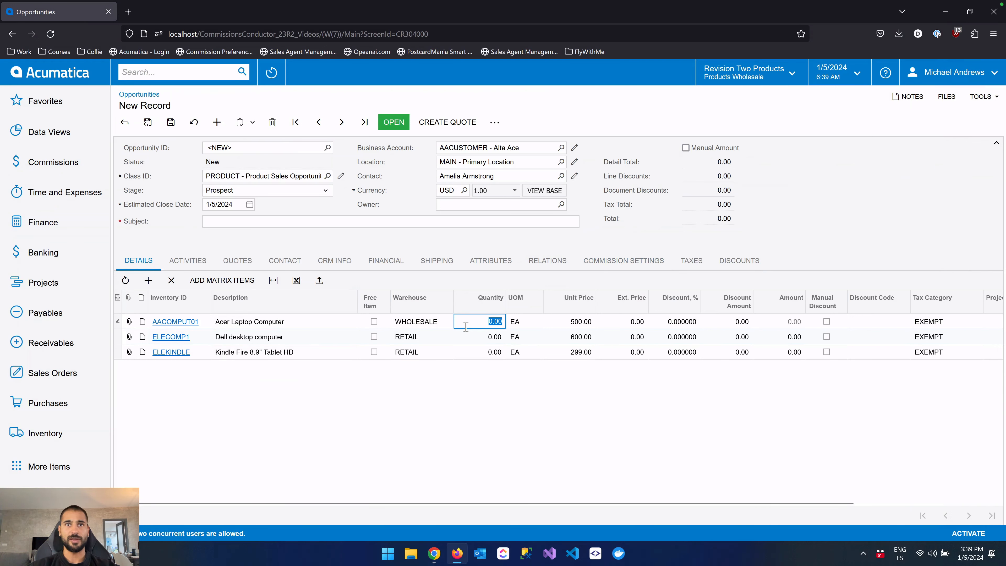
text(2)
click(478, 338)
text(3)
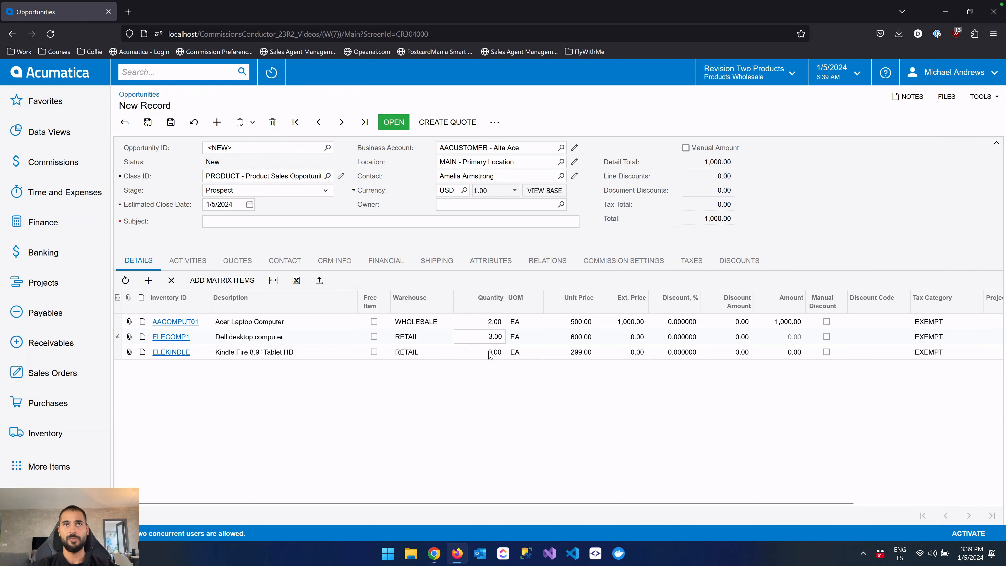
click(489, 352)
text(1)
- Change the warehouse of the Acer Laptop Computer line to RETAIL
click(455, 325)
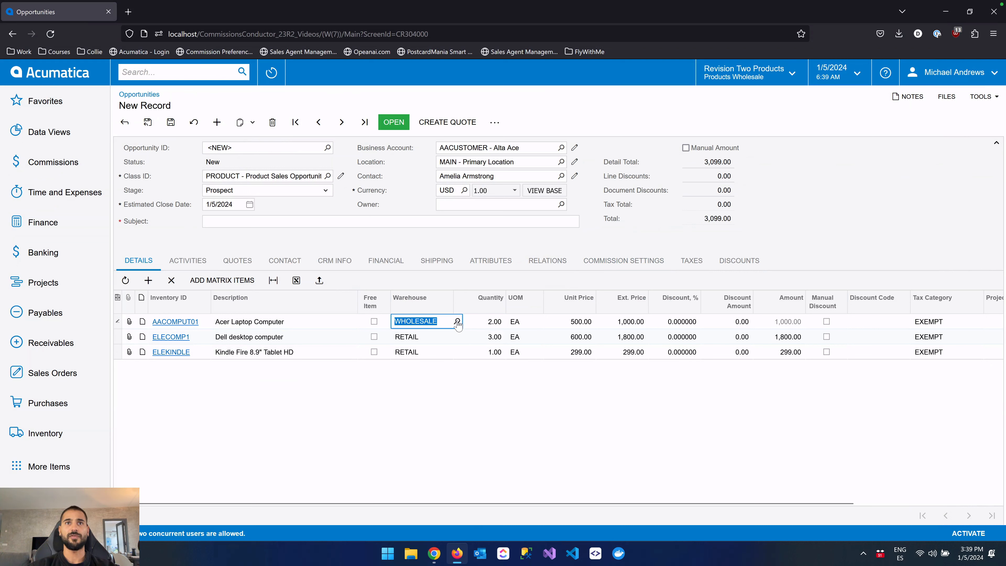
click(457, 321)
double_click(438, 396)
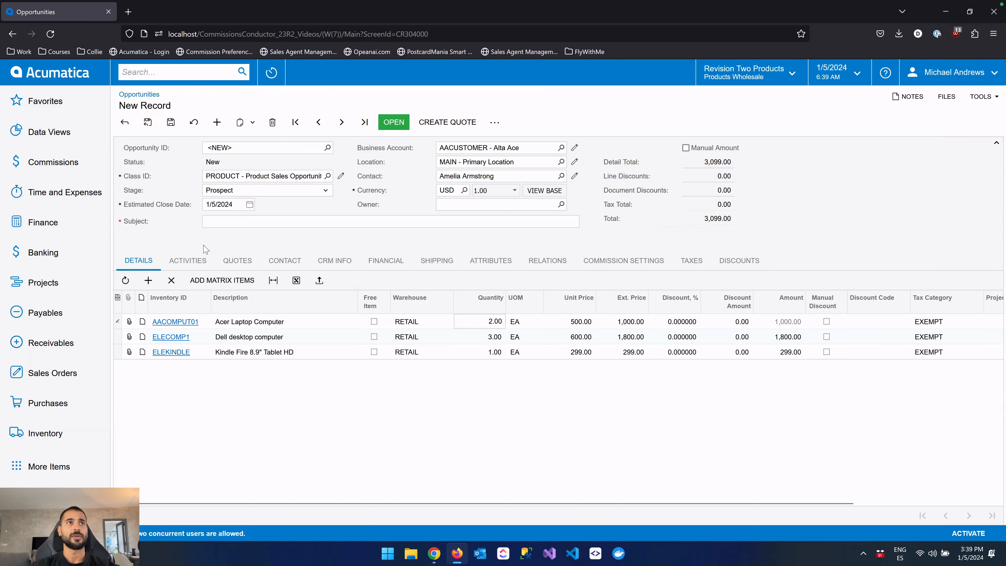
- Enter "SymFinTek - 2024 Laptops ·1220912" as the opportunity's subject and save the opportunity
click(171, 123)
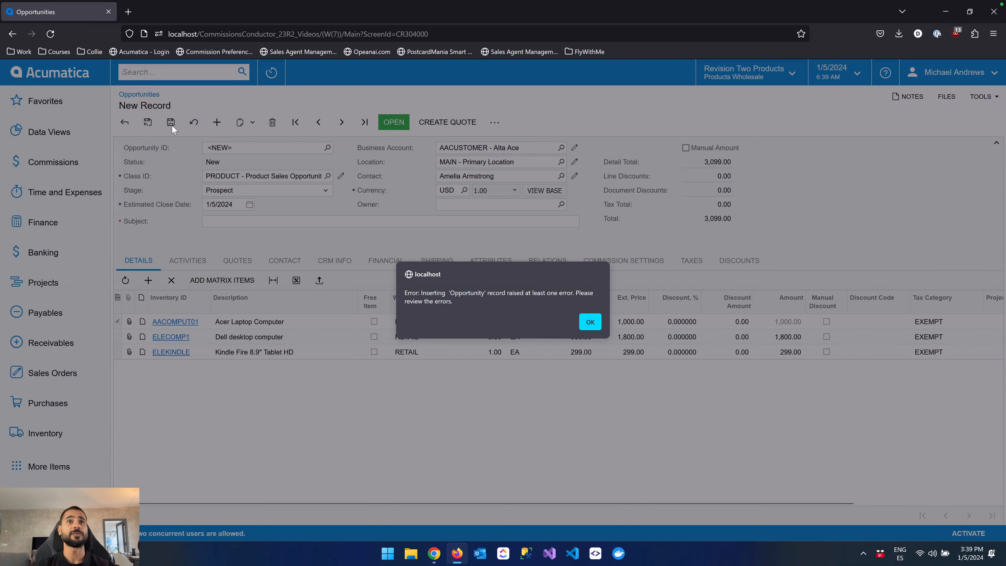
click(590, 322)
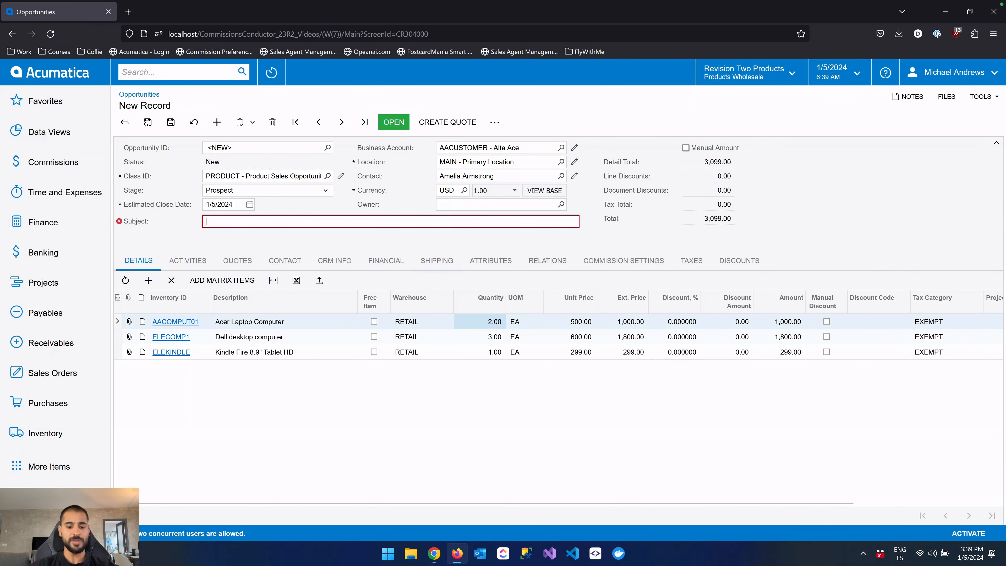
text(SymFin)
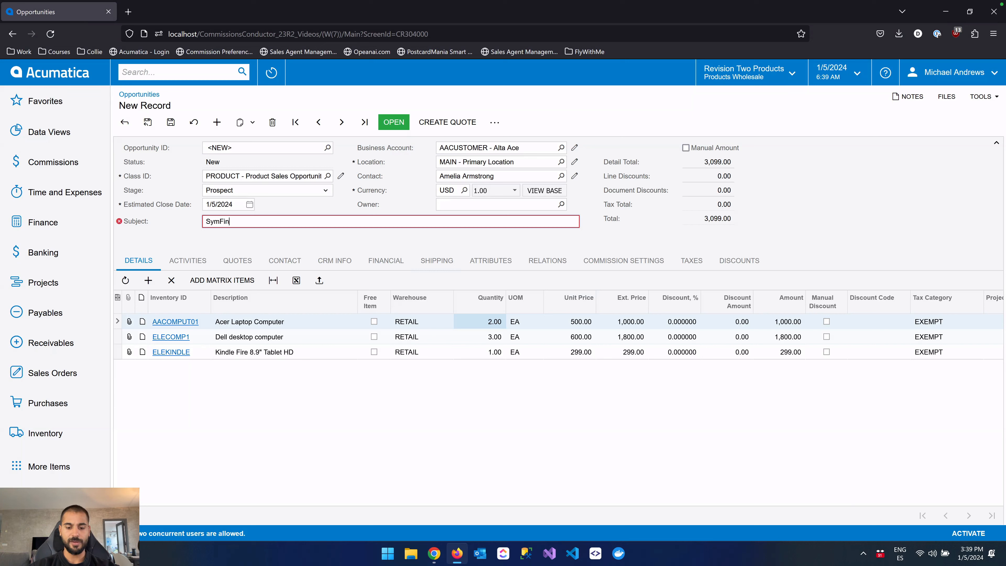
text(Tek  -)
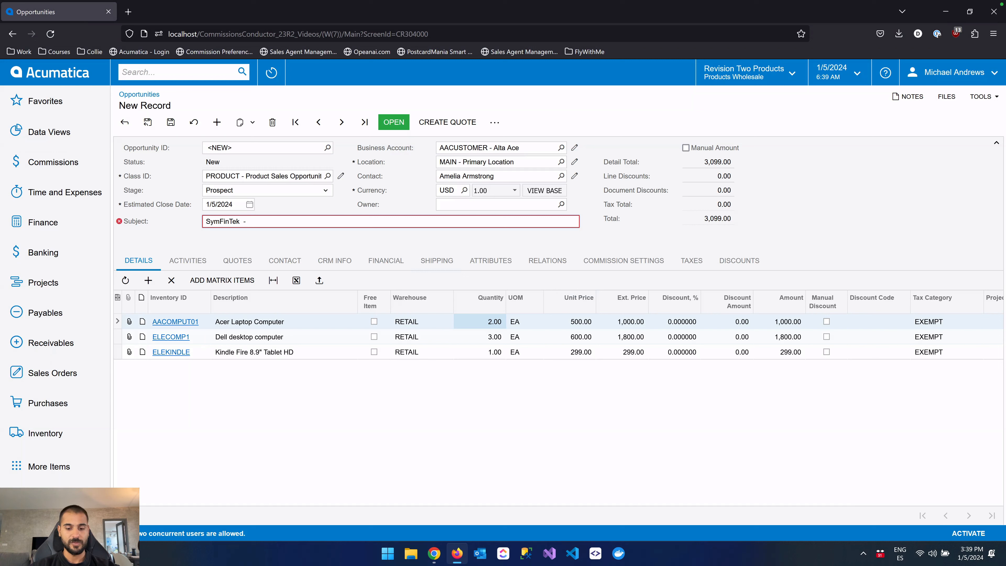
text( 2024 Laptops -)
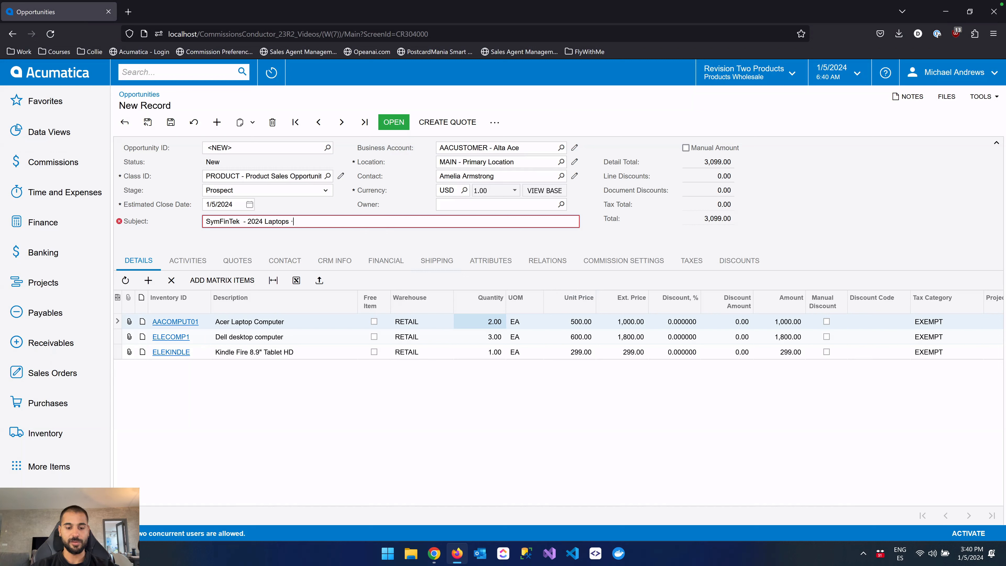
text( ·1220912)
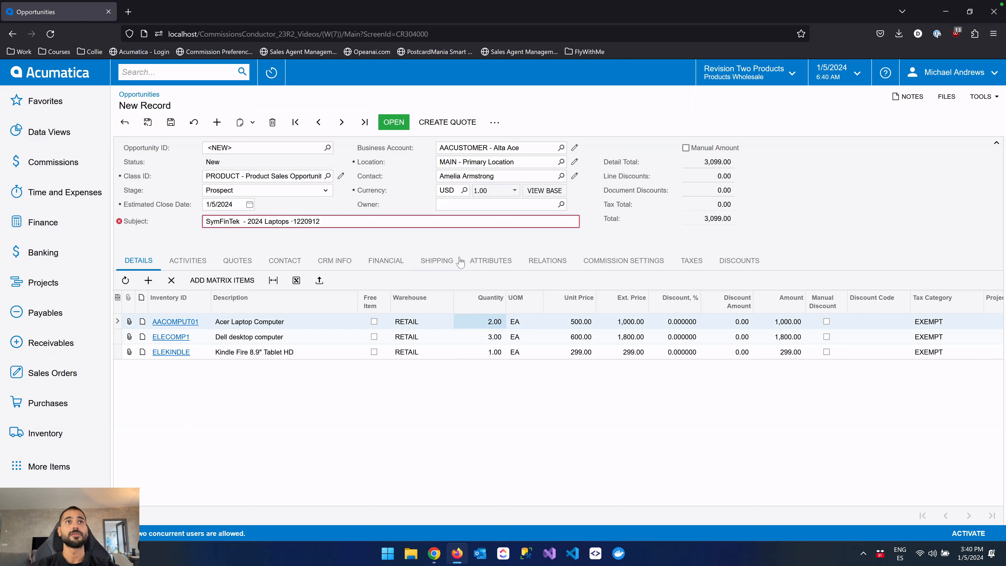
click(423, 248)
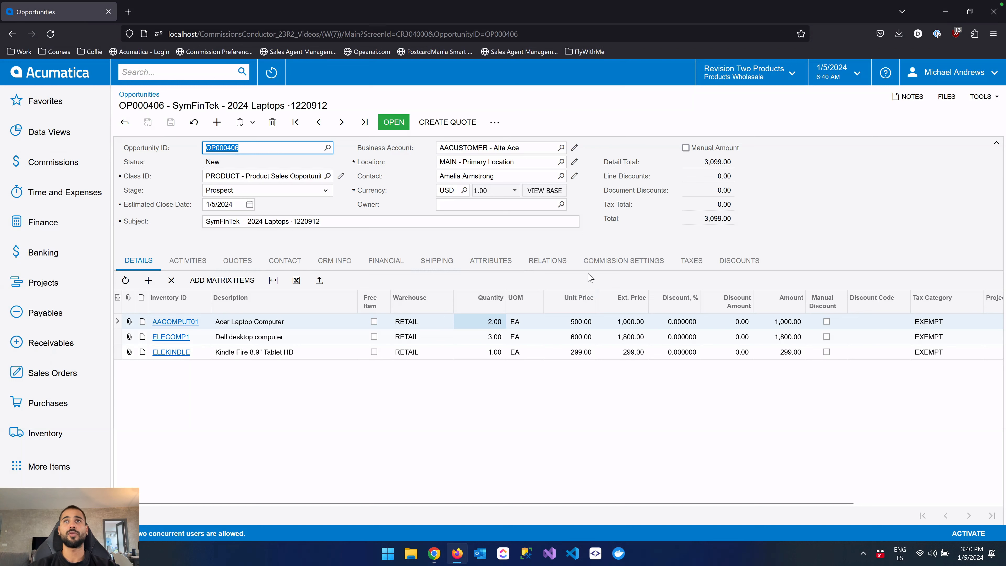
- Review the opportunity's commission settings and create a Sales Quote from the opportunity
click(620, 262)
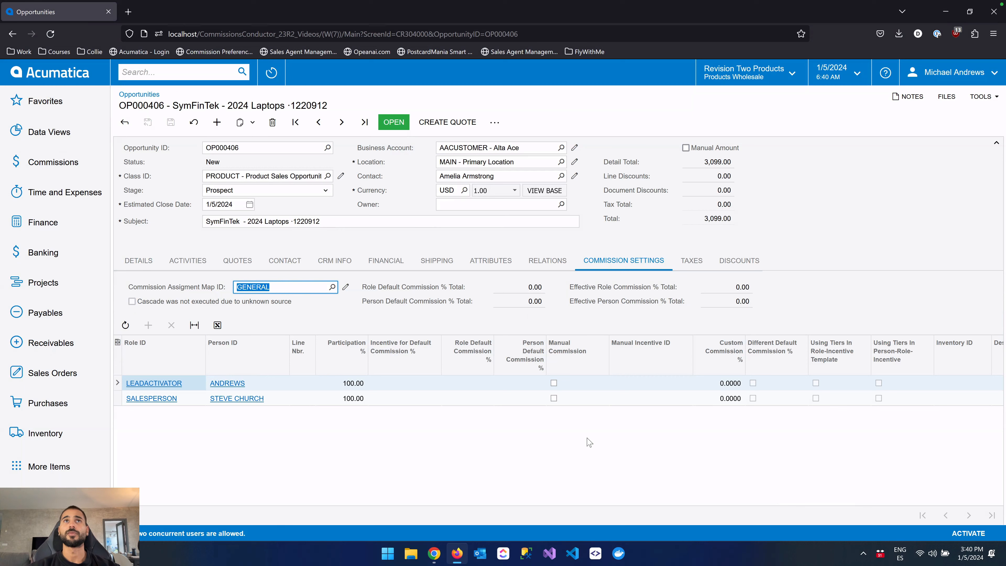
click(459, 123)
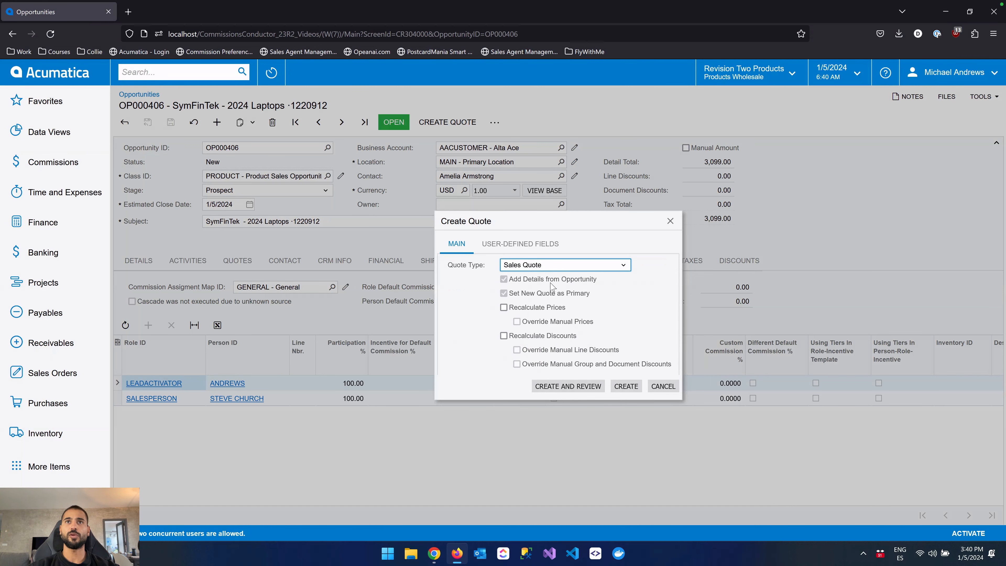
click(625, 388)
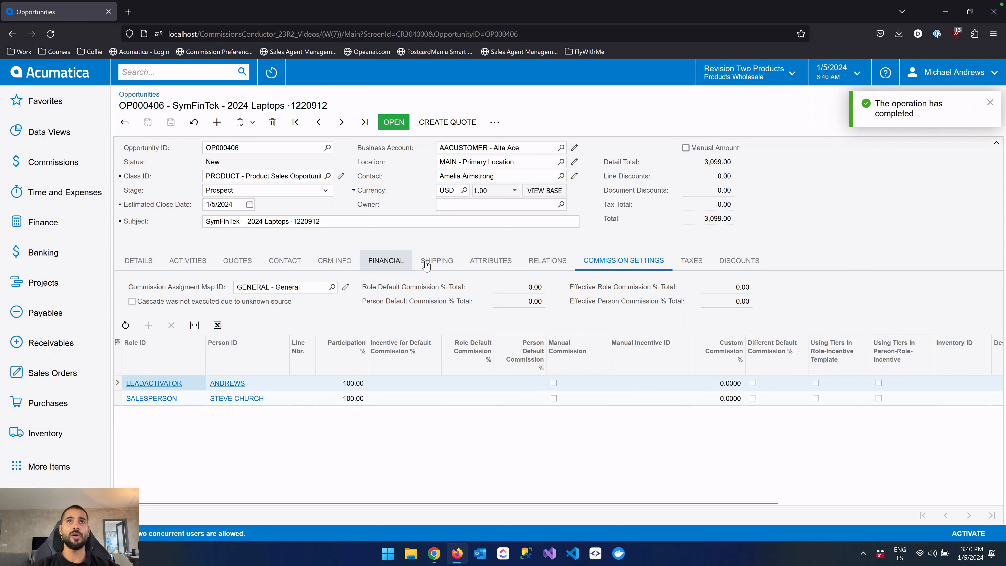
- Open the new primary sales quote from the opportunity's quotes and display its commission settings
click(237, 261)
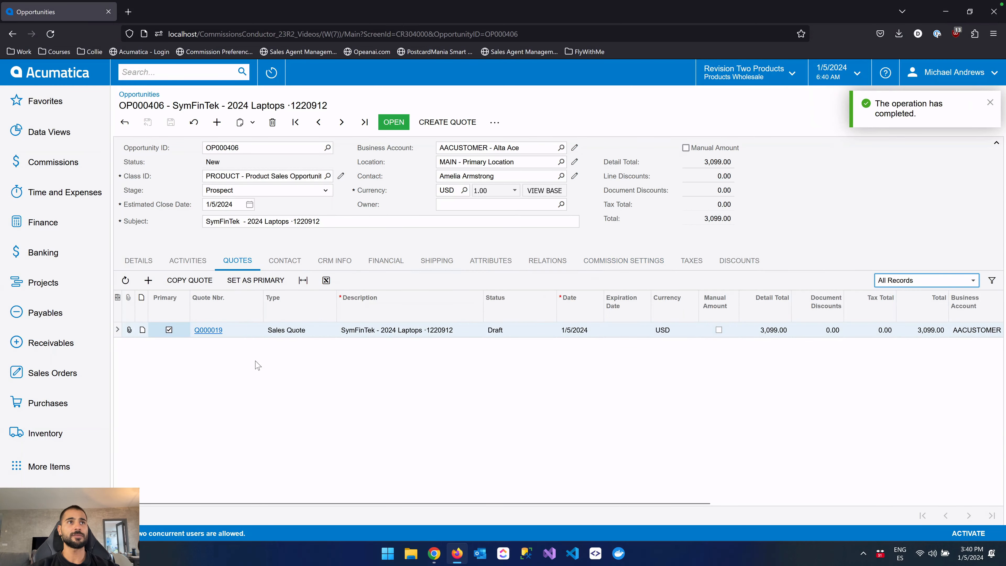
click(220, 333)
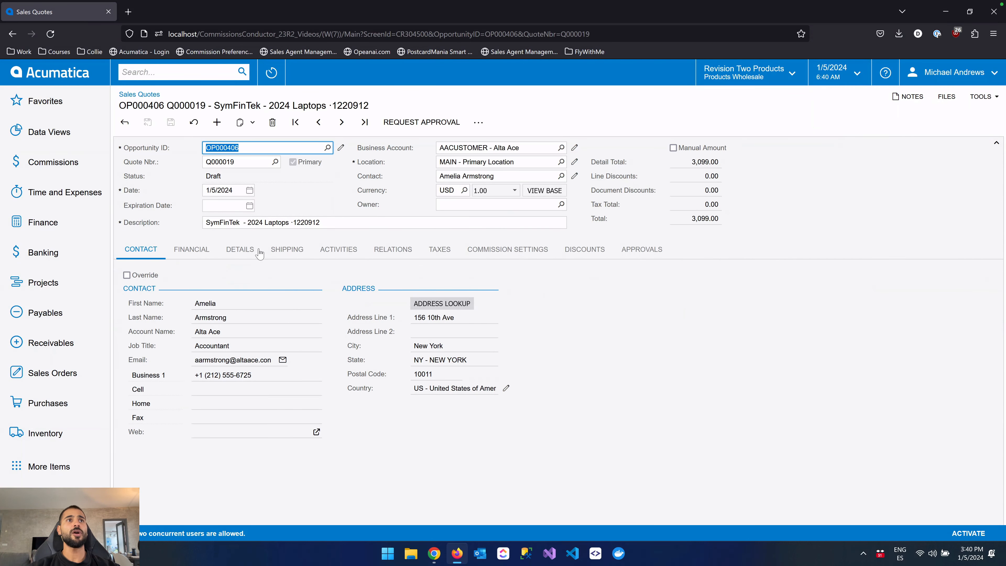
click(485, 253)
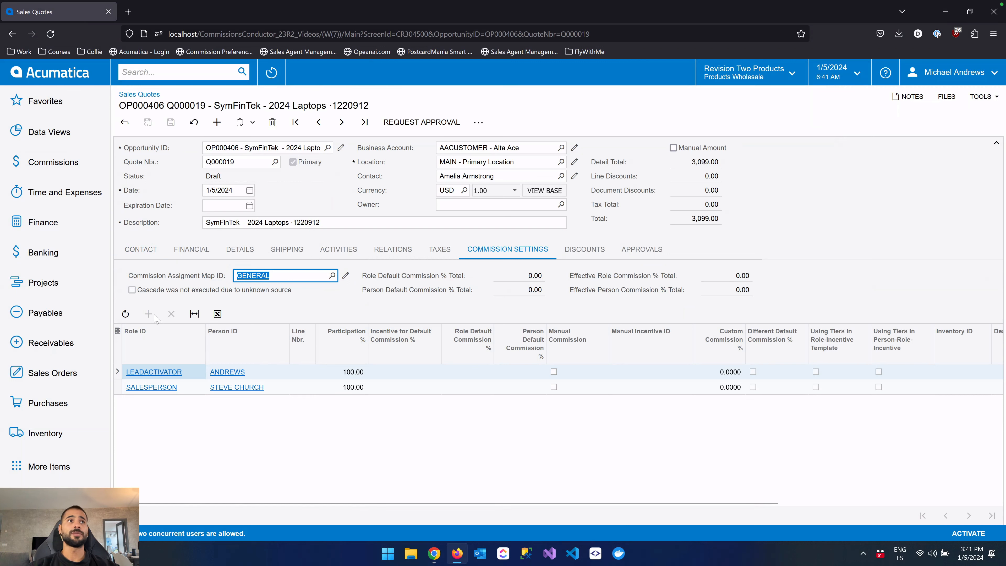
- Examine the person and line number cells of the LEADACTIVATOR and SALESPERSON rows in the quote's commission settings
click(276, 373)
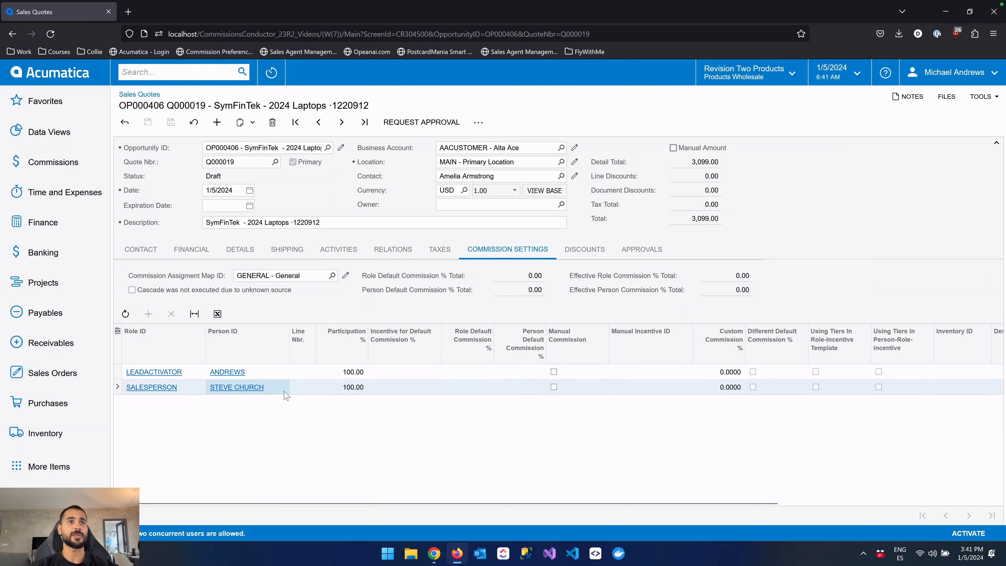
click(307, 377)
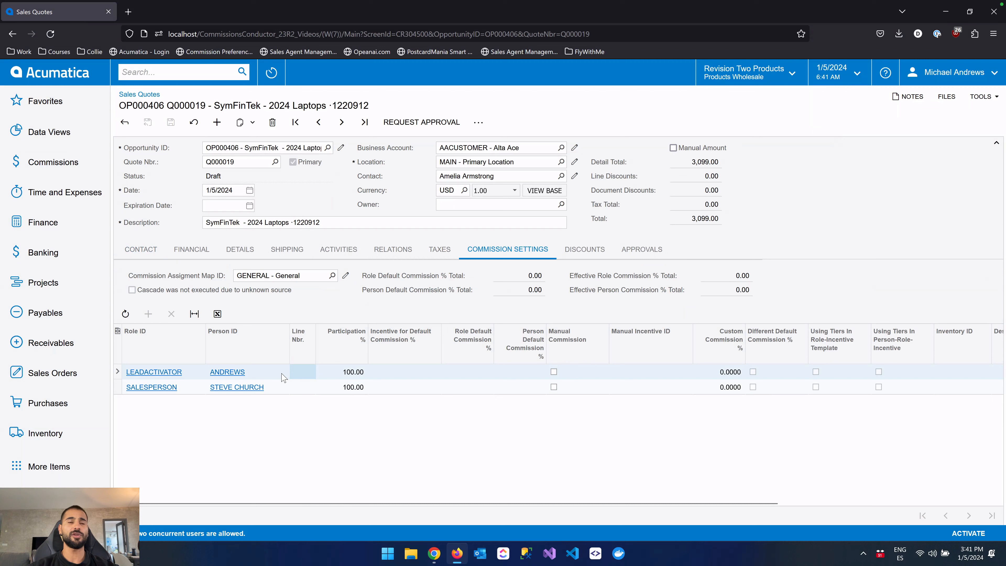
click(284, 391)
click(304, 389)
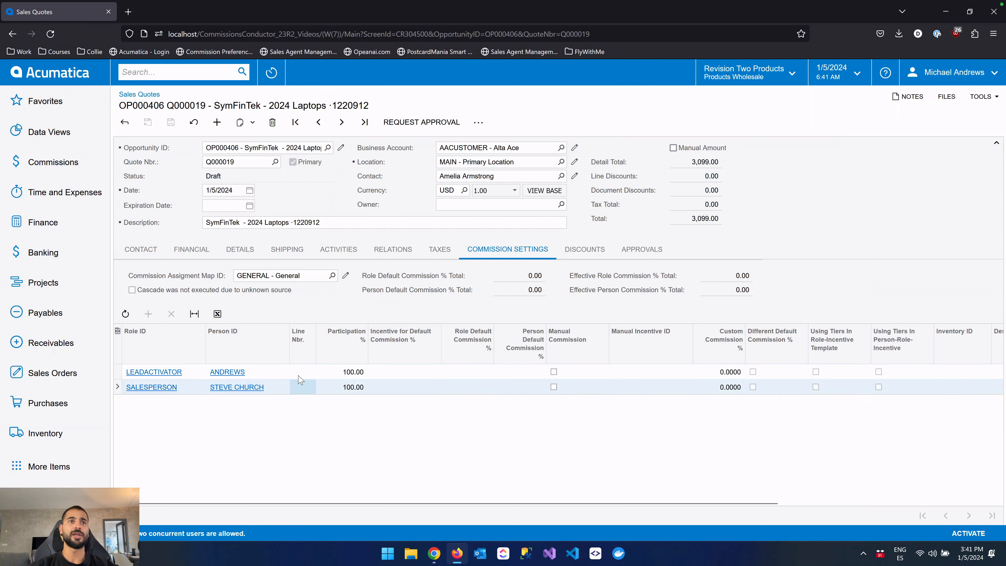
click(282, 375)
click(282, 389)
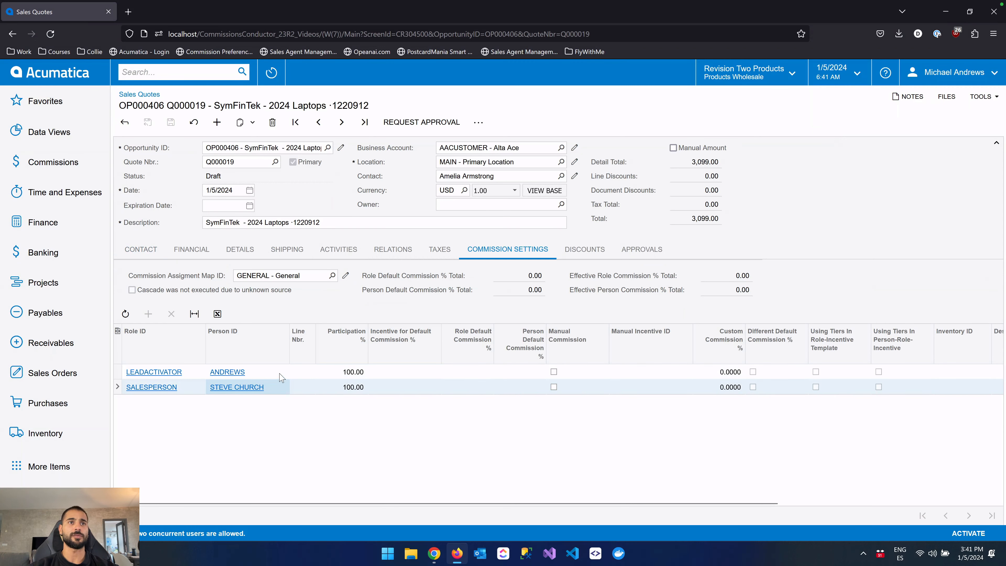
click(284, 376)
- Switch to the admin session in Chrome, find the same SymFinTek 2024 Laptops sales quote and display its commission settings
mouse_move(440, 555)
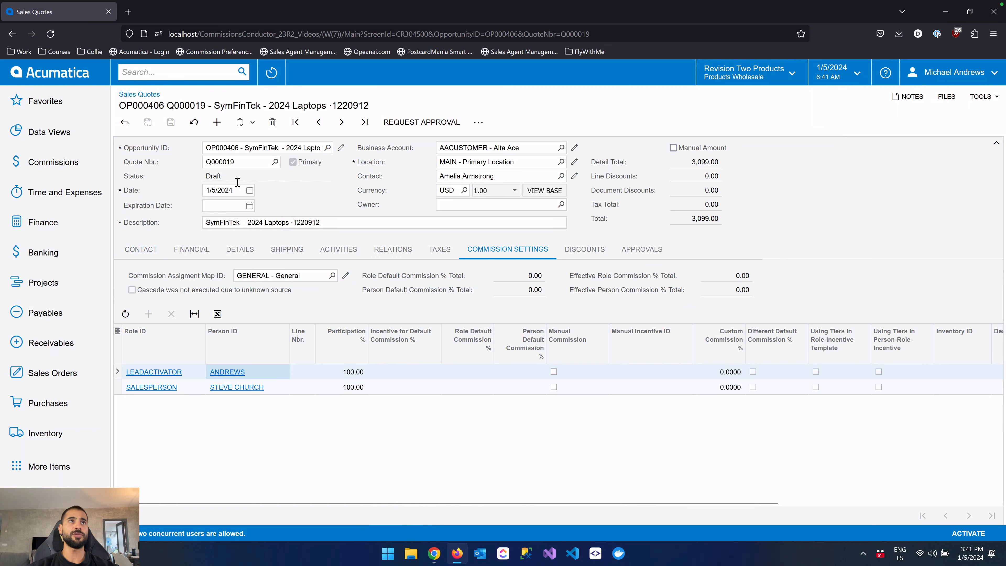
double_click(237, 165)
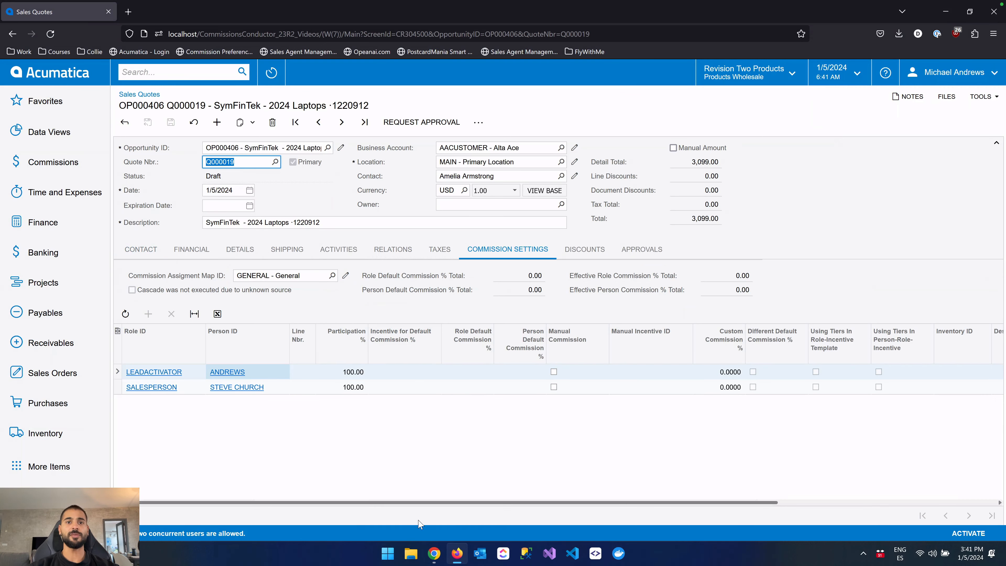
click(436, 555)
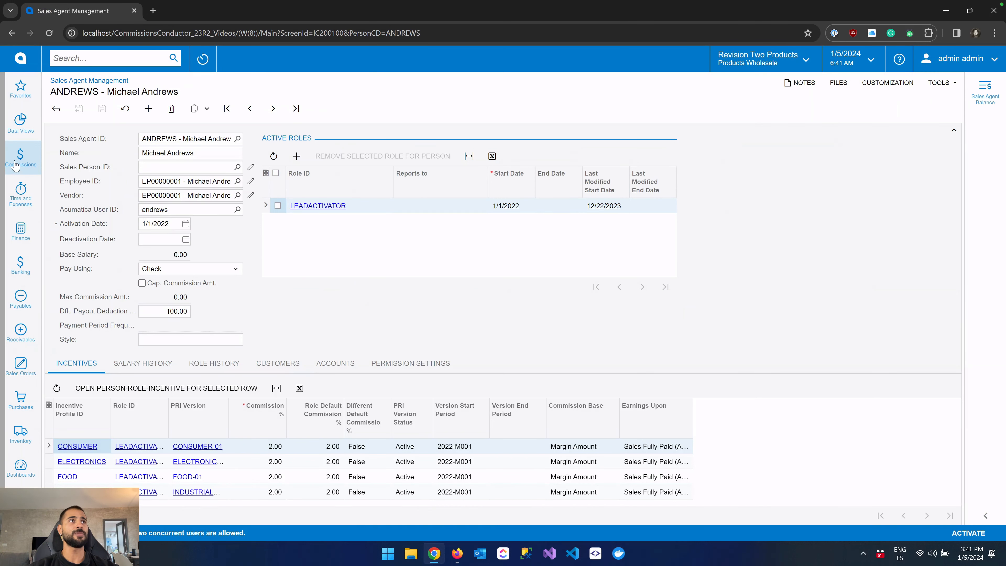
text(quote)
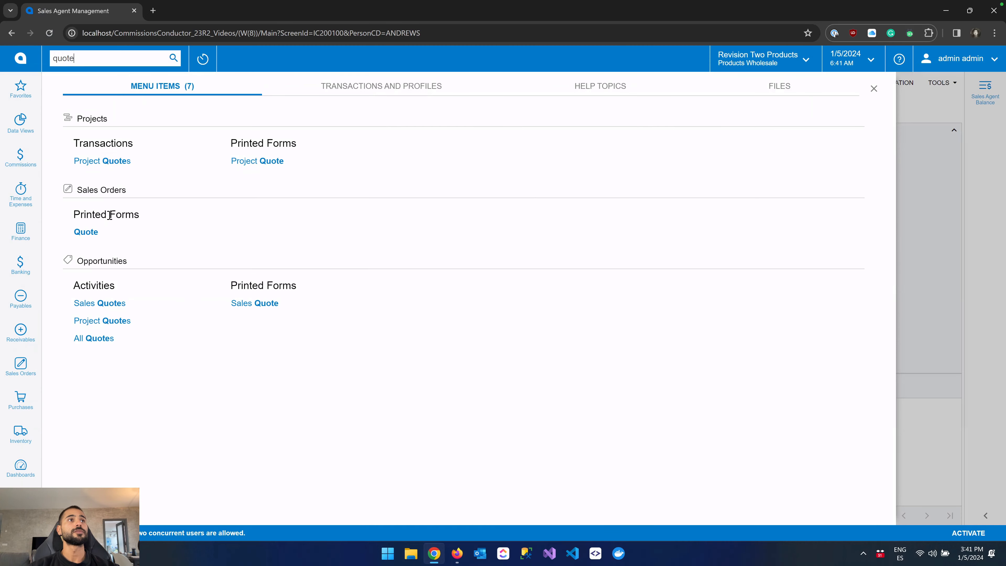
click(106, 308)
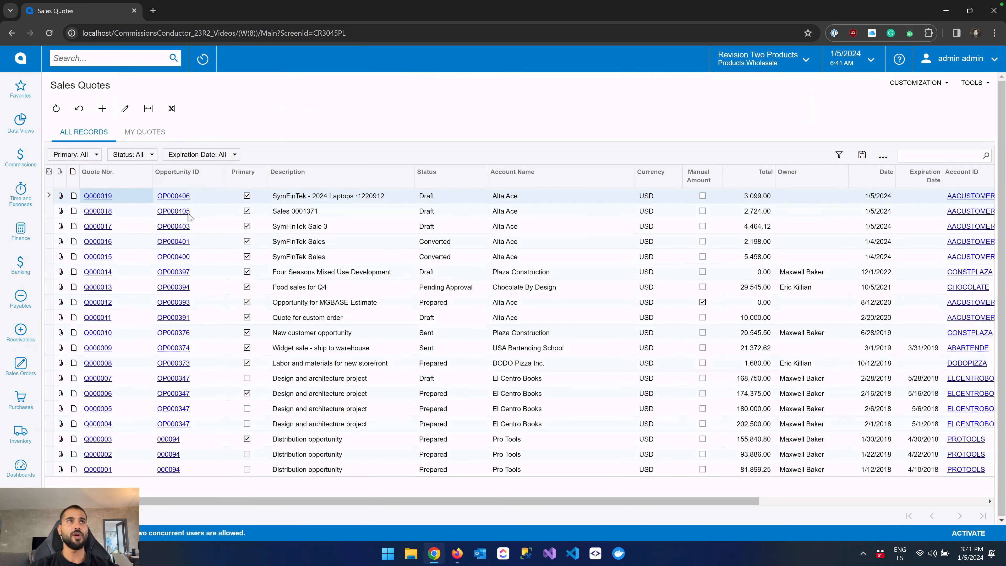
click(107, 196)
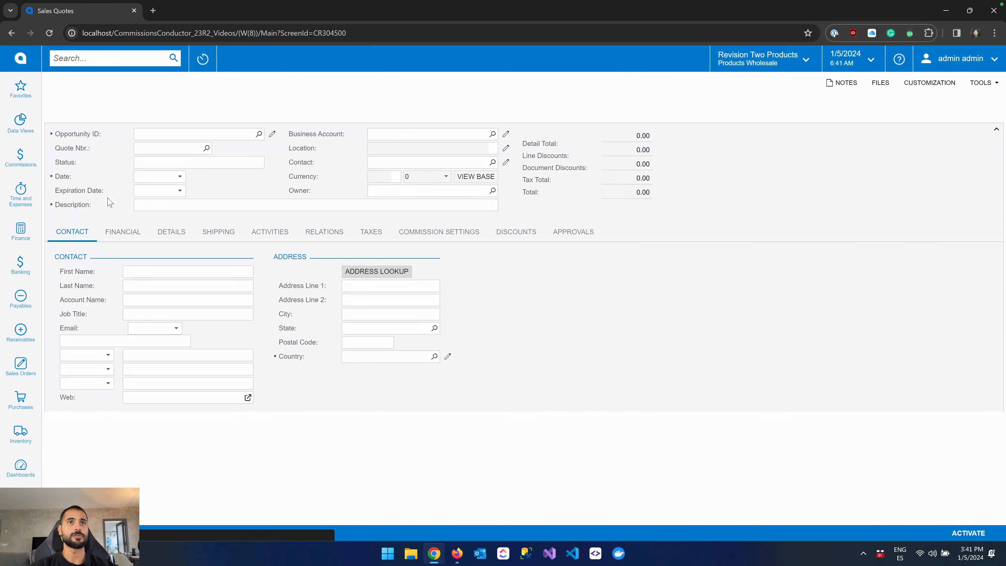
click(456, 236)
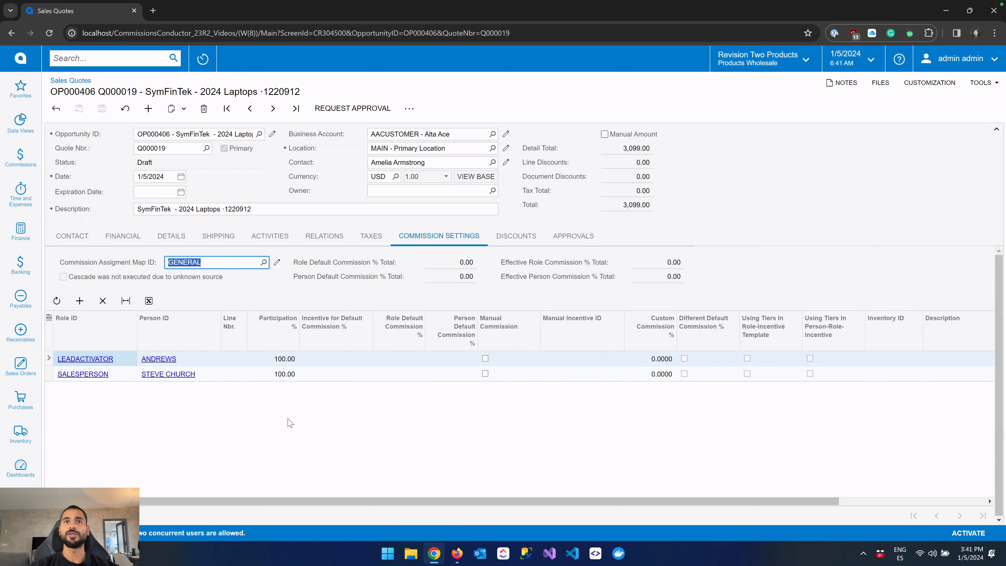
- Examine the admin's access to the person and line number cells of the LEADACTIVATOR and SALESPERSON rows in the quote's commission settings
click(344, 419)
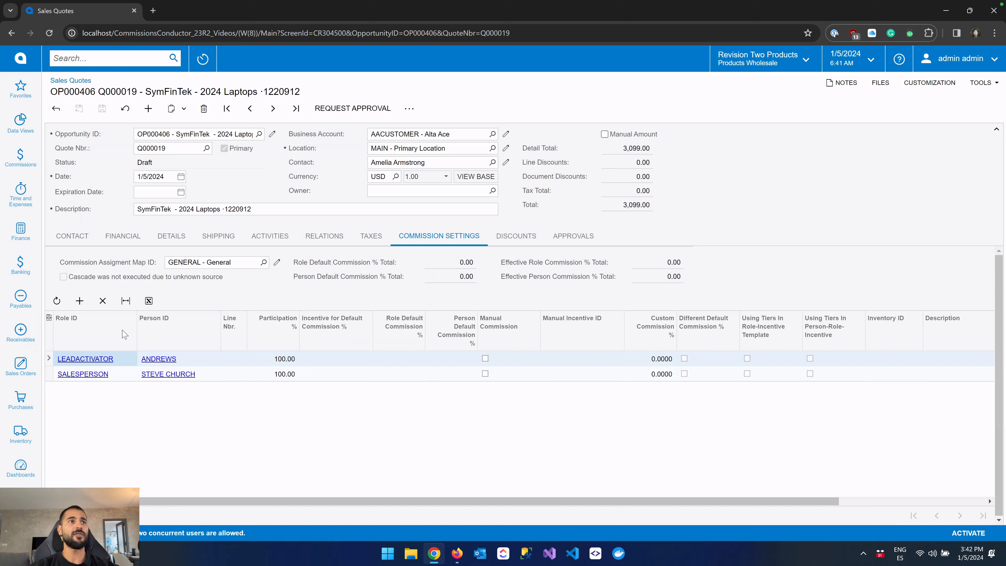
click(208, 376)
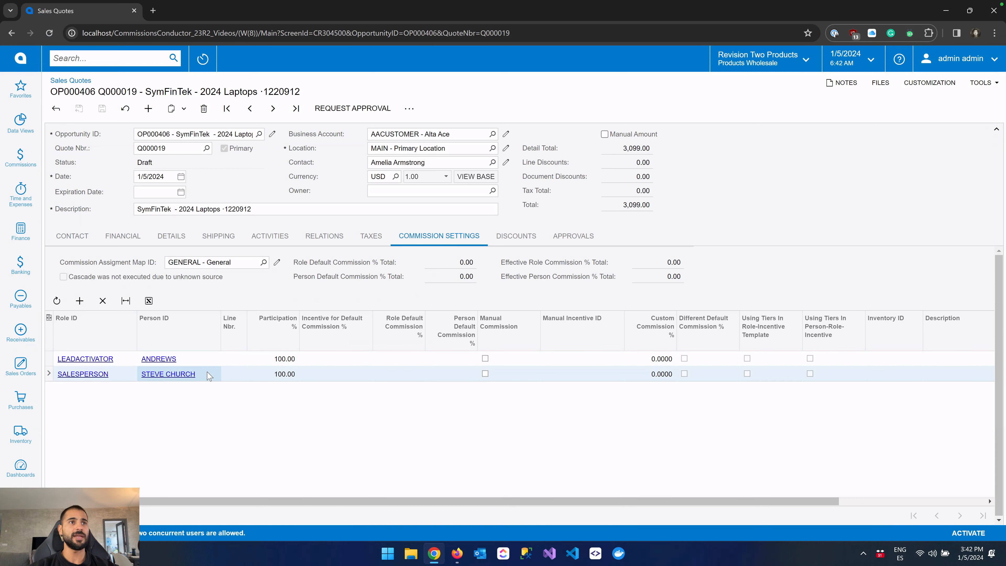
click(212, 358)
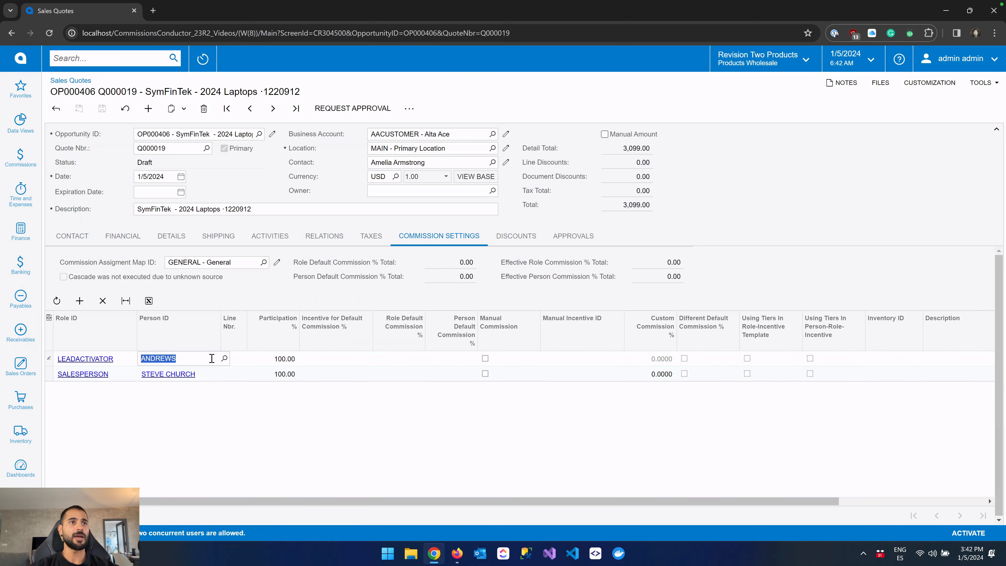
click(217, 374)
click(239, 374)
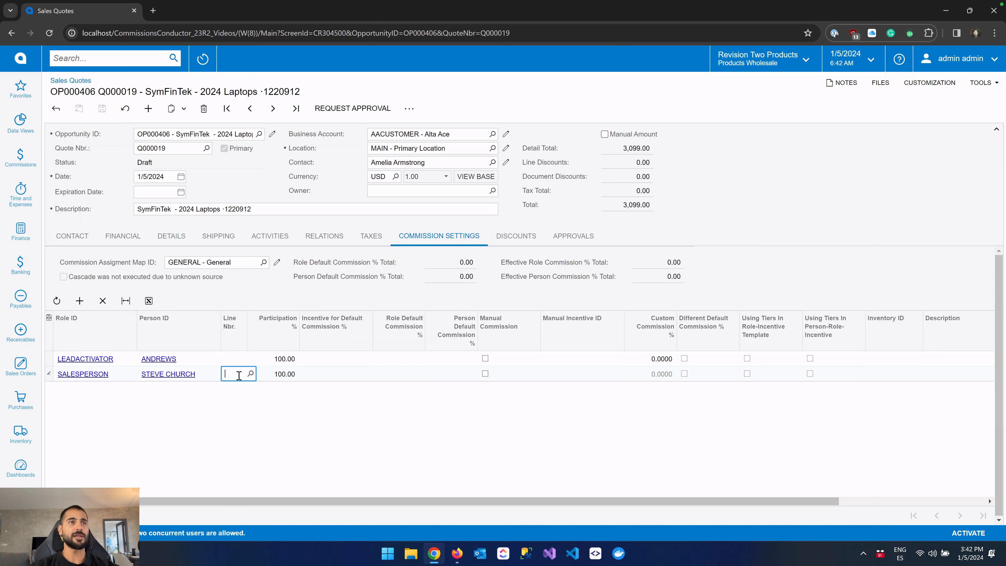
- Duplicate the quote's browser tab and display the permission settings of the lead activator's record in Sales Agent Management
right_click(106, 16)
click(173, 109)
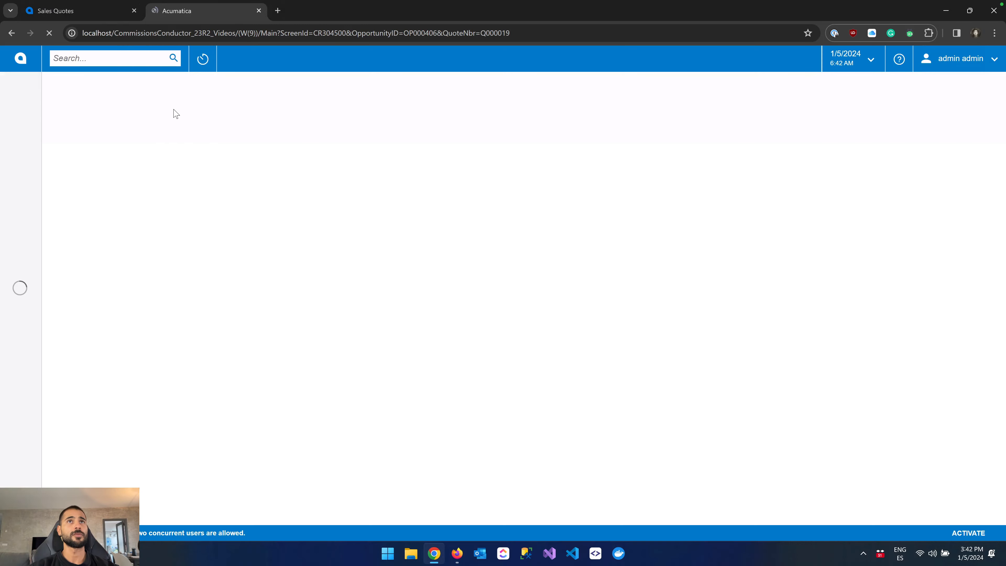
click(20, 157)
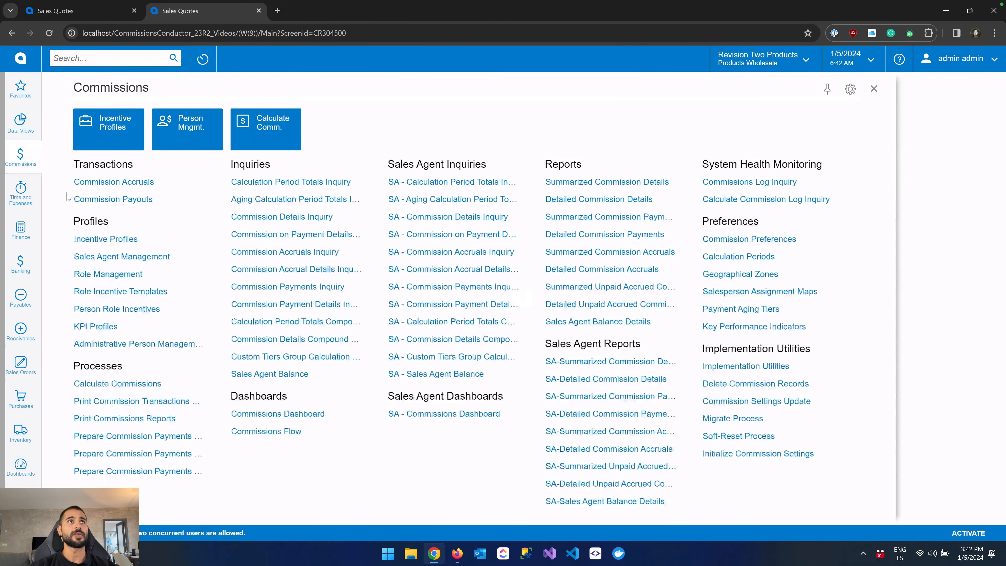
click(116, 261)
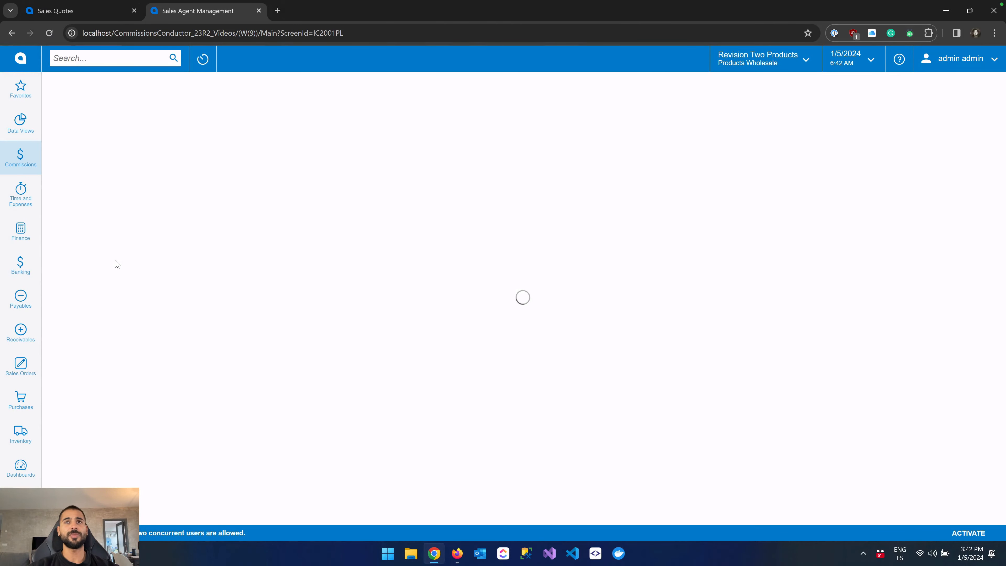
click(122, 203)
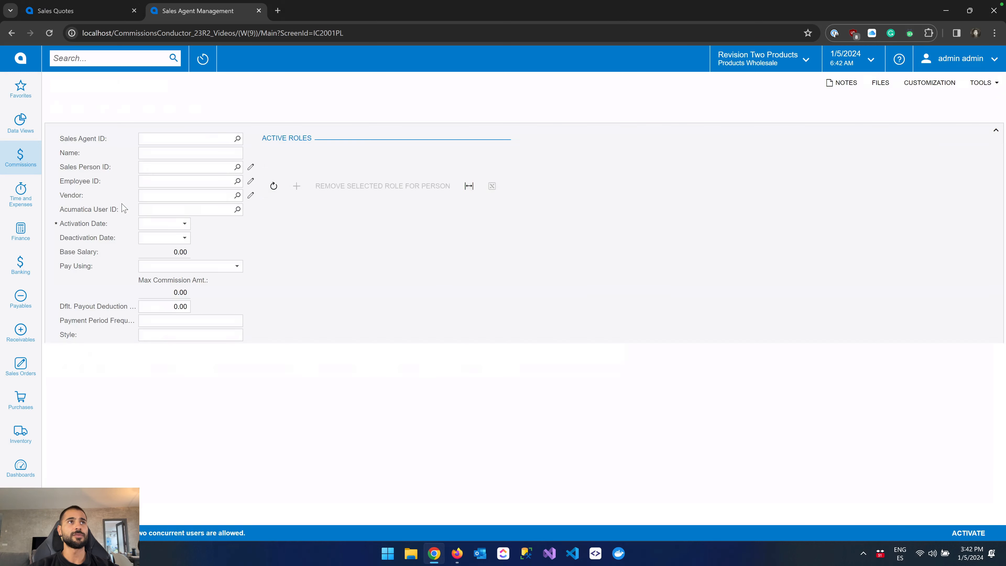
click(415, 364)
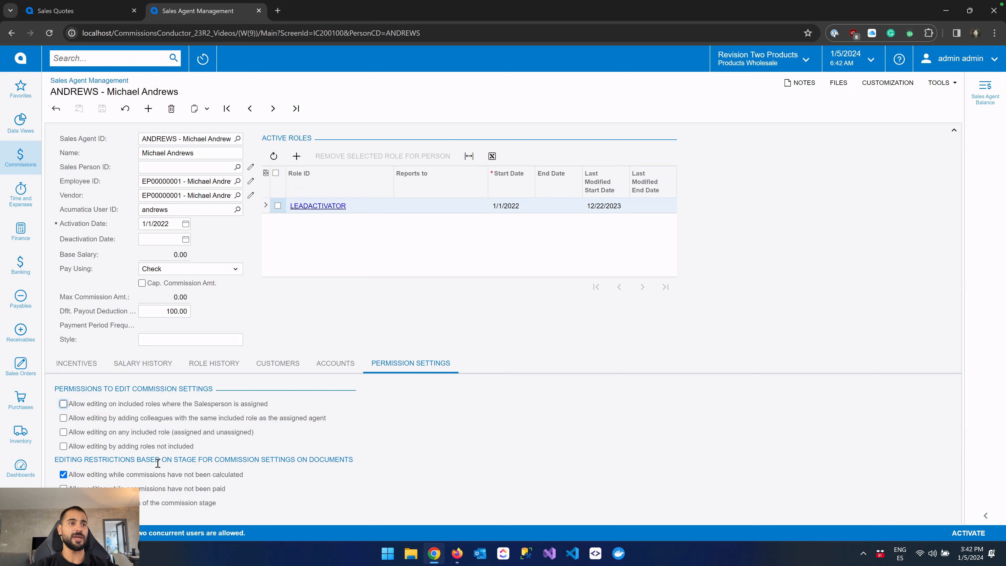
- Open the ADMIN record in Administrative Person Management and examine its Acumatica user, active status and commission editing restrictions
click(22, 158)
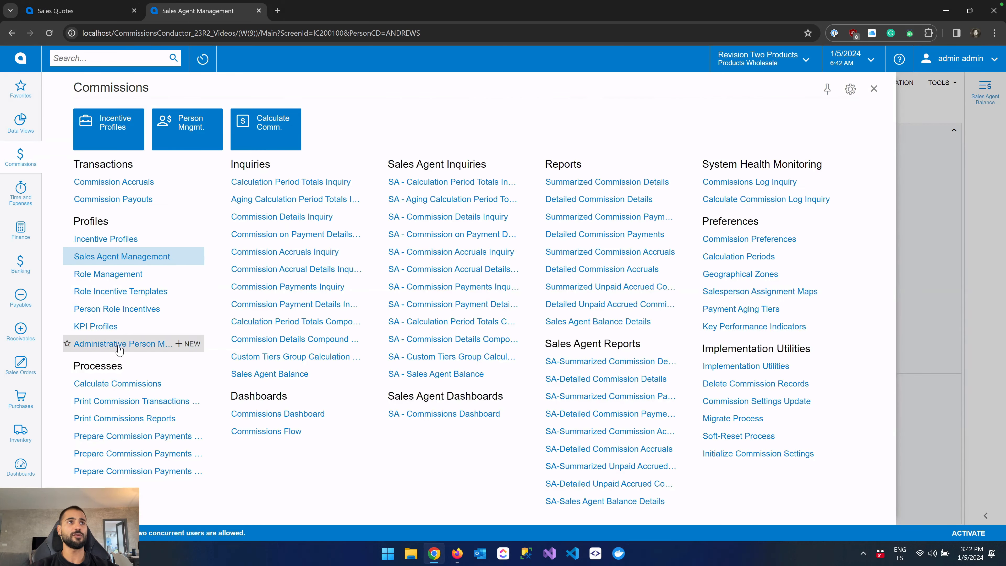
click(119, 344)
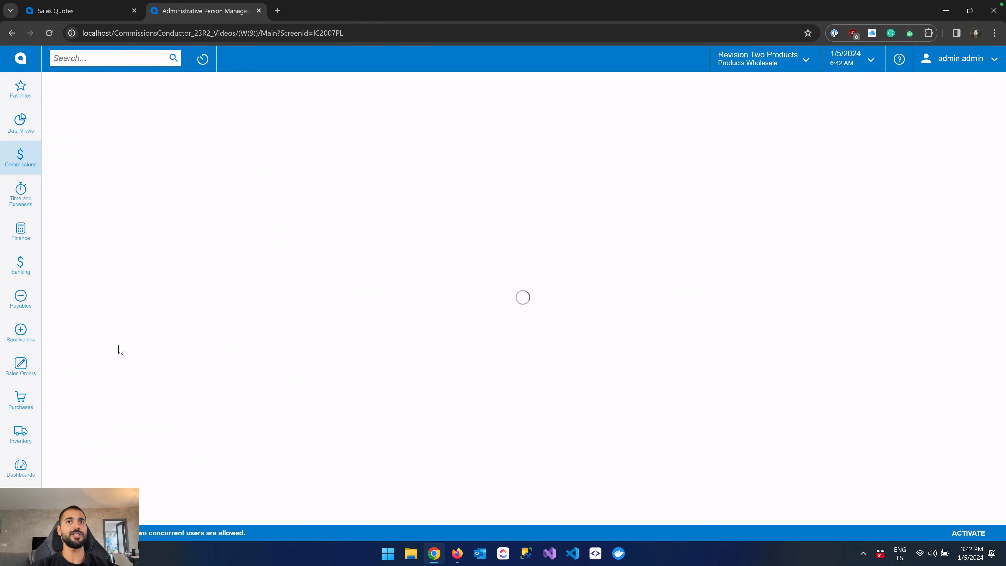
click(88, 188)
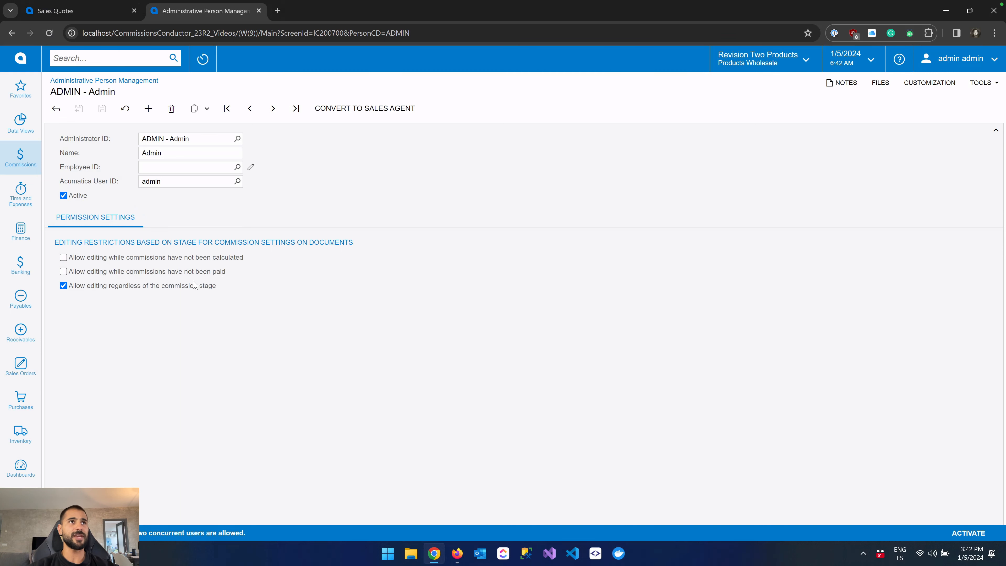
click(56, 109)
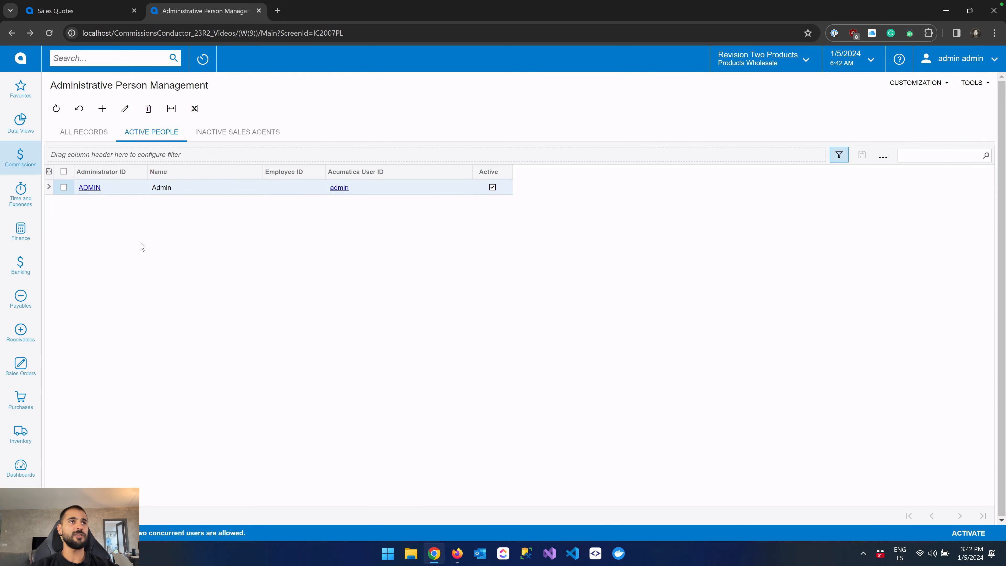
click(86, 188)
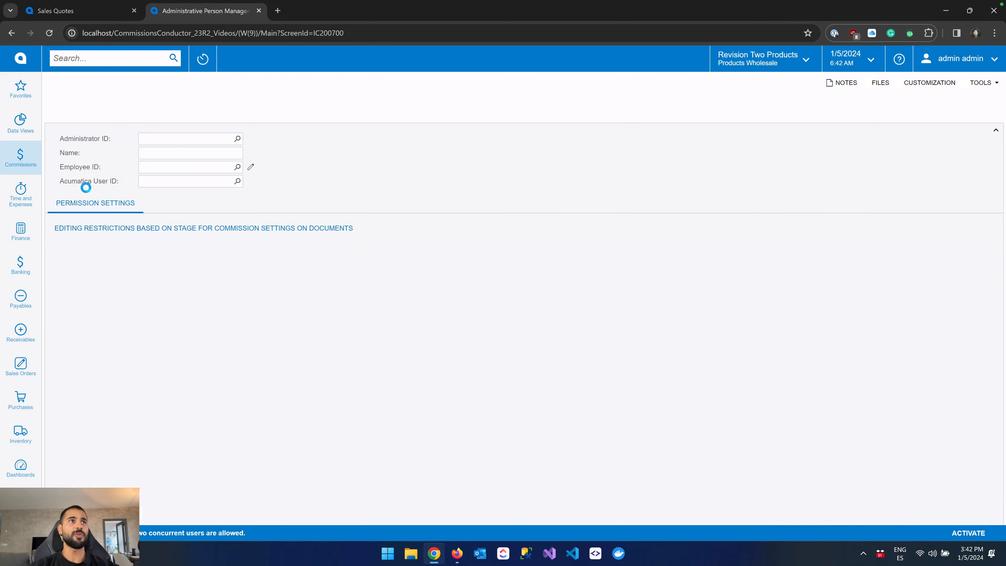
click(173, 185)
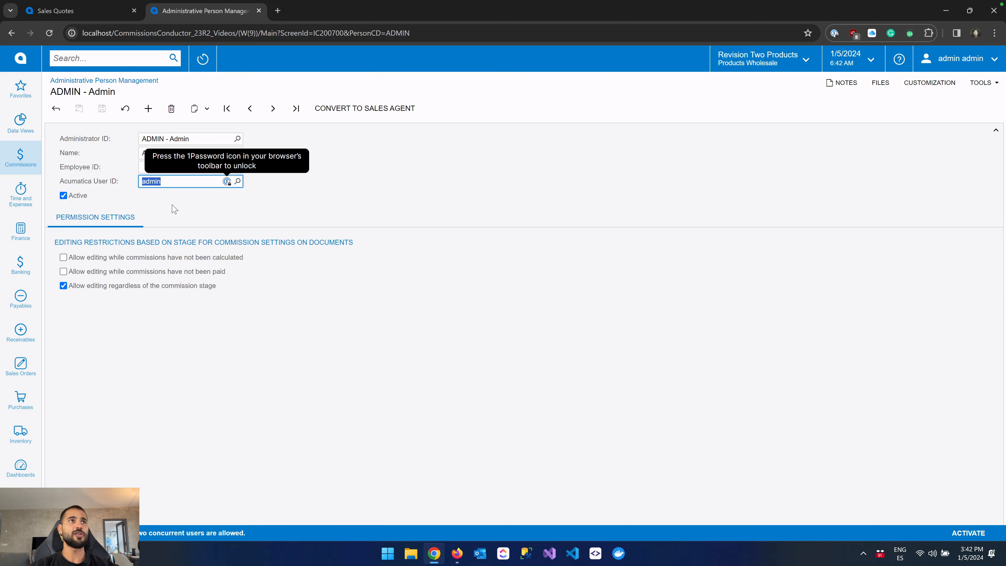
click(174, 200)
click(78, 195)
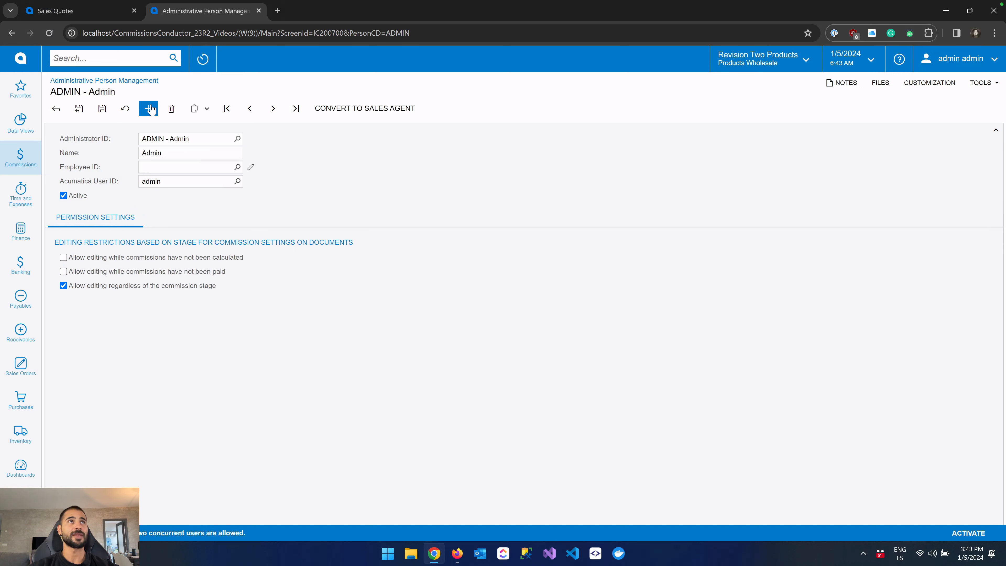
- Return to the sales quote and add a commission settings row with the SALESPERSON role and the second-to-last listed sales agent
click(90, 15)
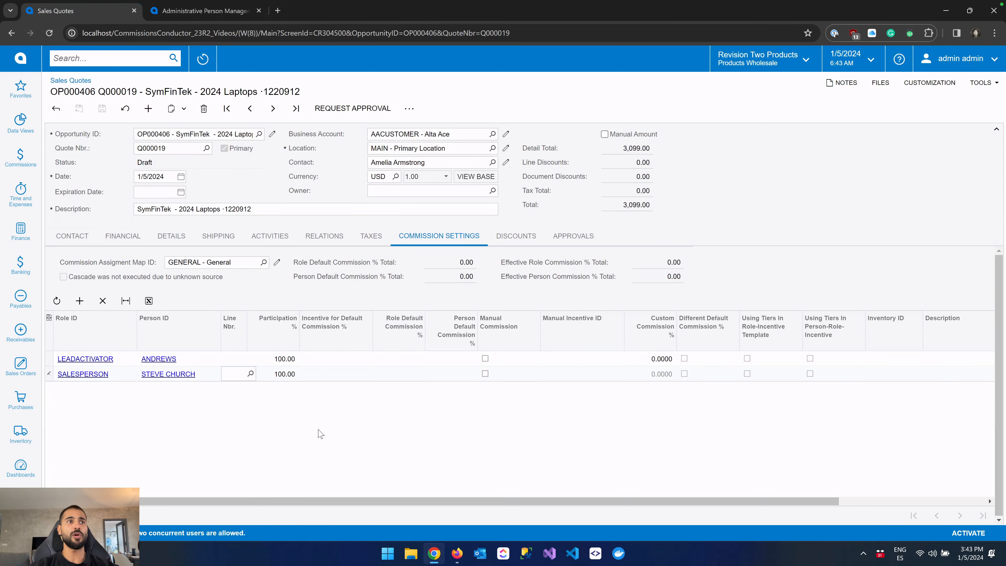
click(335, 376)
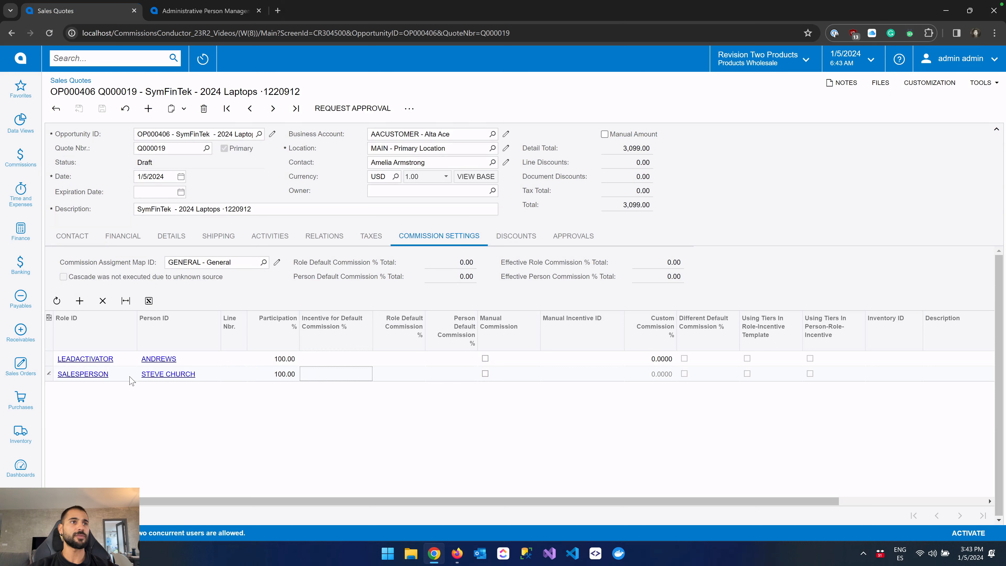
click(81, 300)
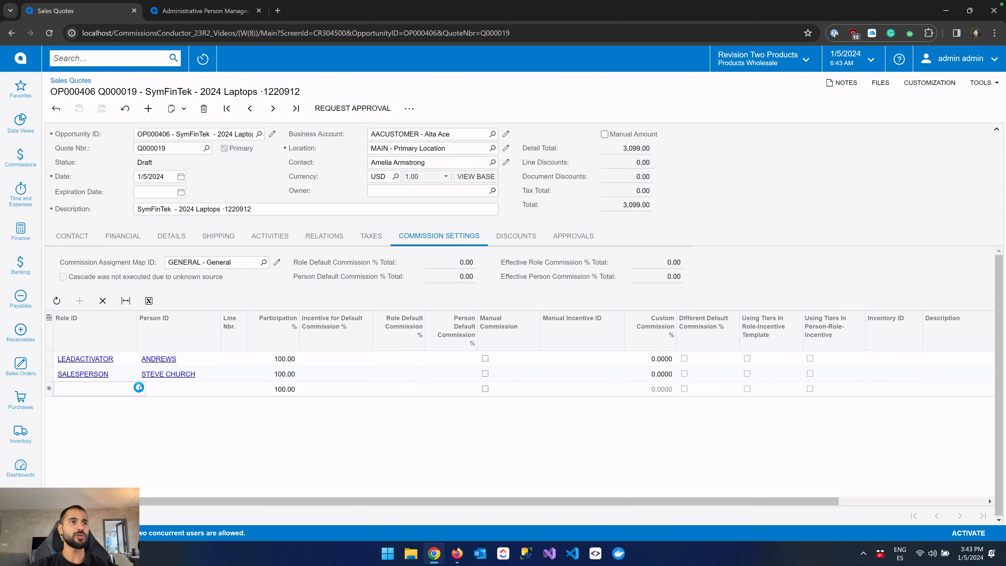
click(140, 389)
double_click(95, 321)
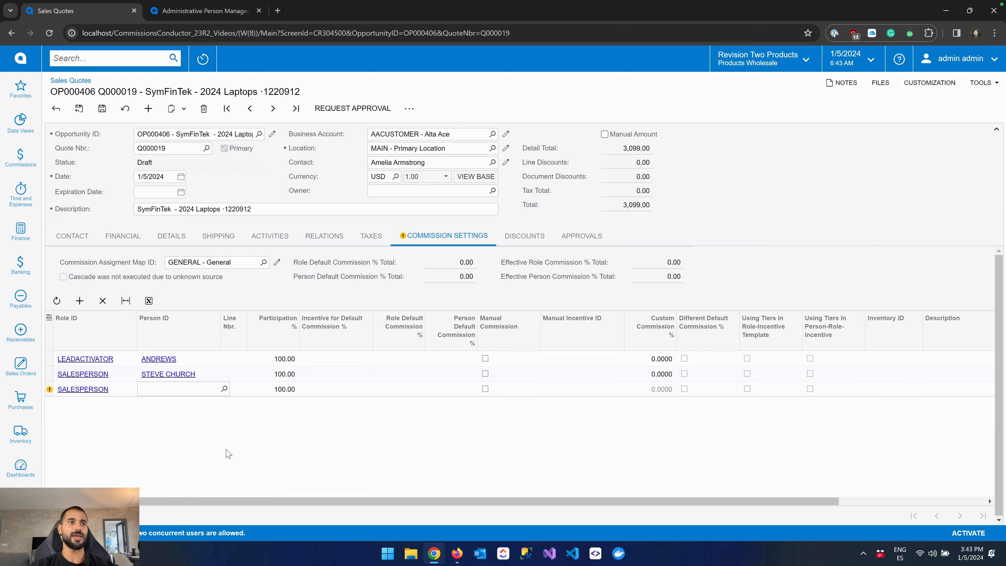
click(224, 388)
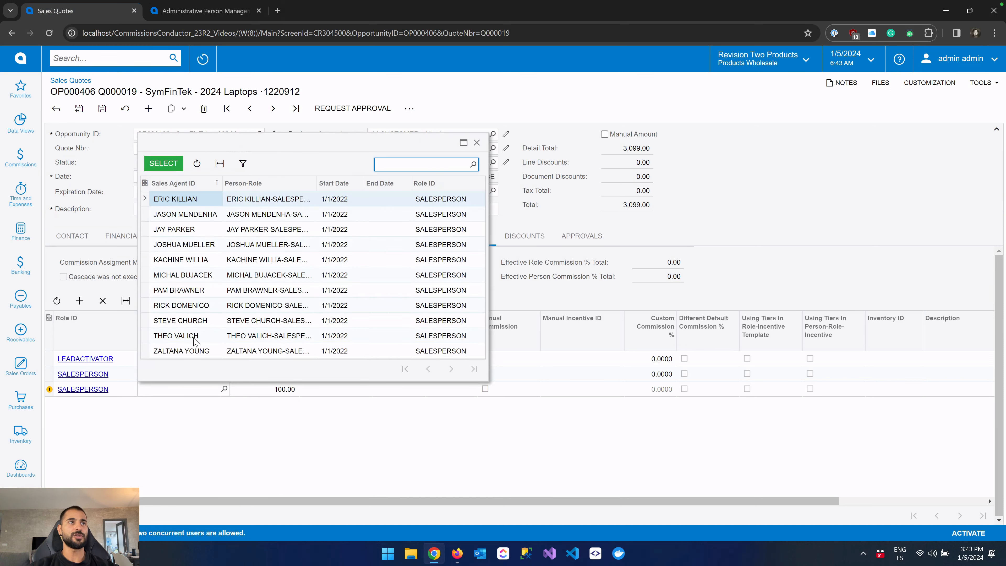
click(194, 338)
double_click(194, 338)
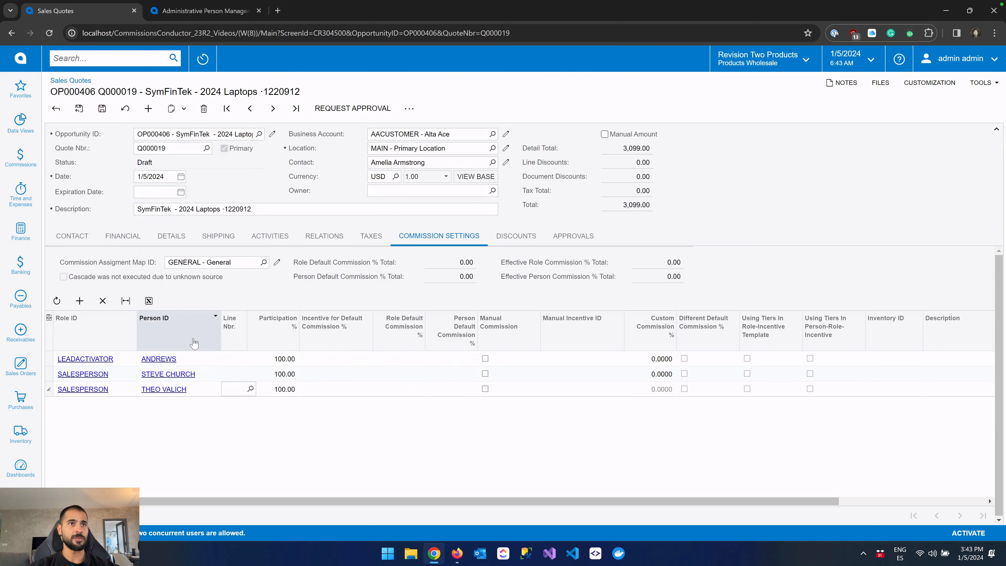
- Set the participation of both SALESPERSON rows to 50 percent and save the quote
click(275, 394)
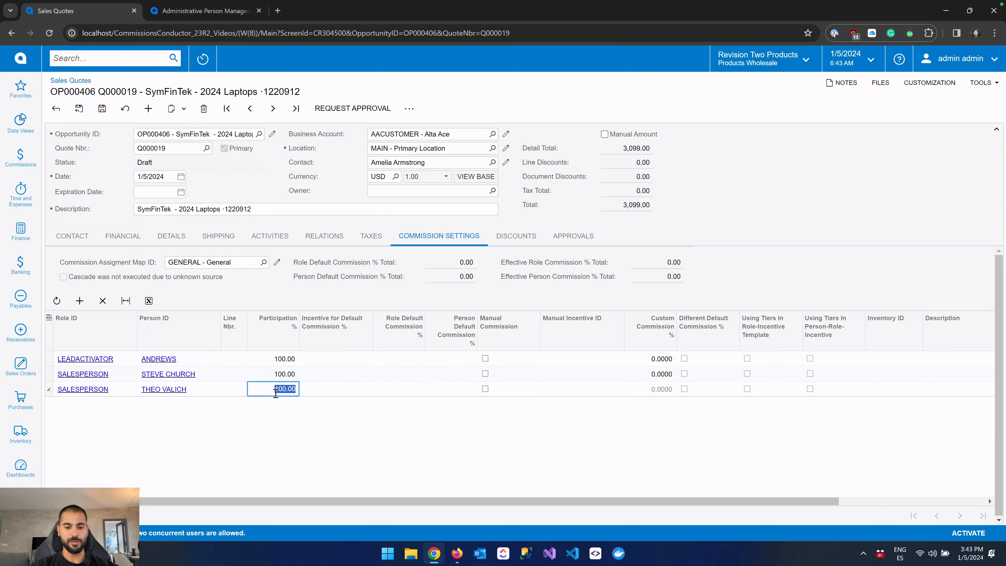
text(50)
click(289, 374)
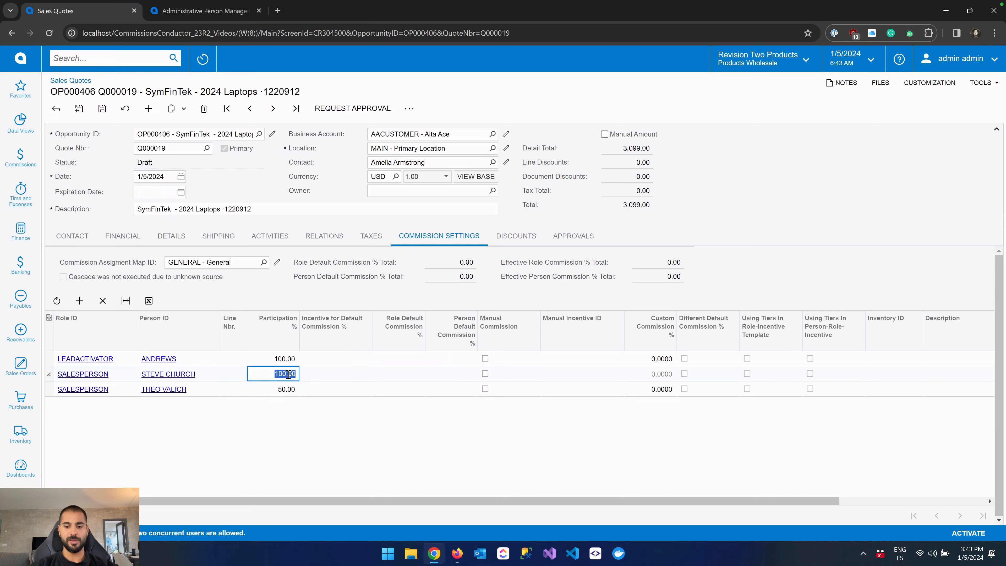
text(50)
click(323, 441)
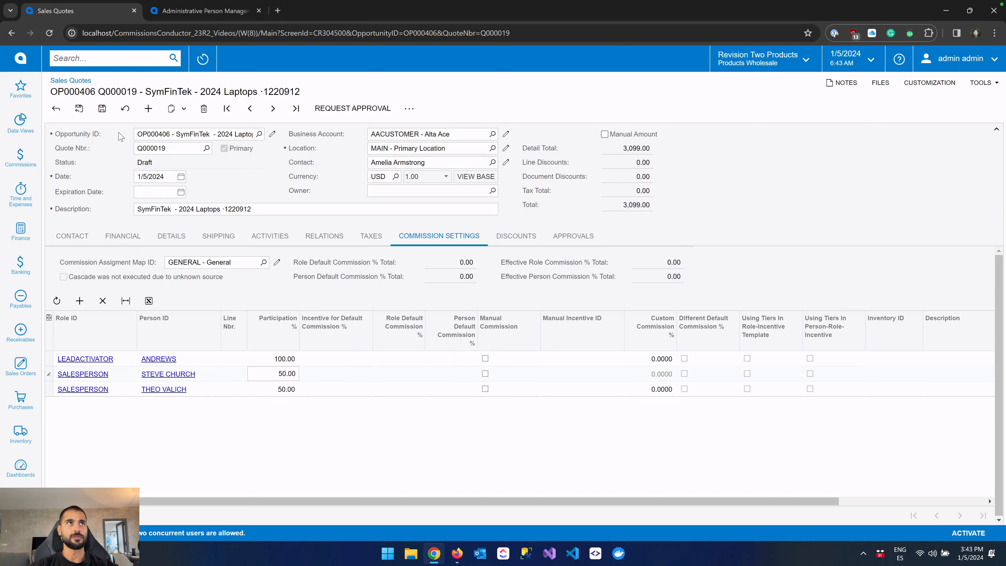
click(102, 108)
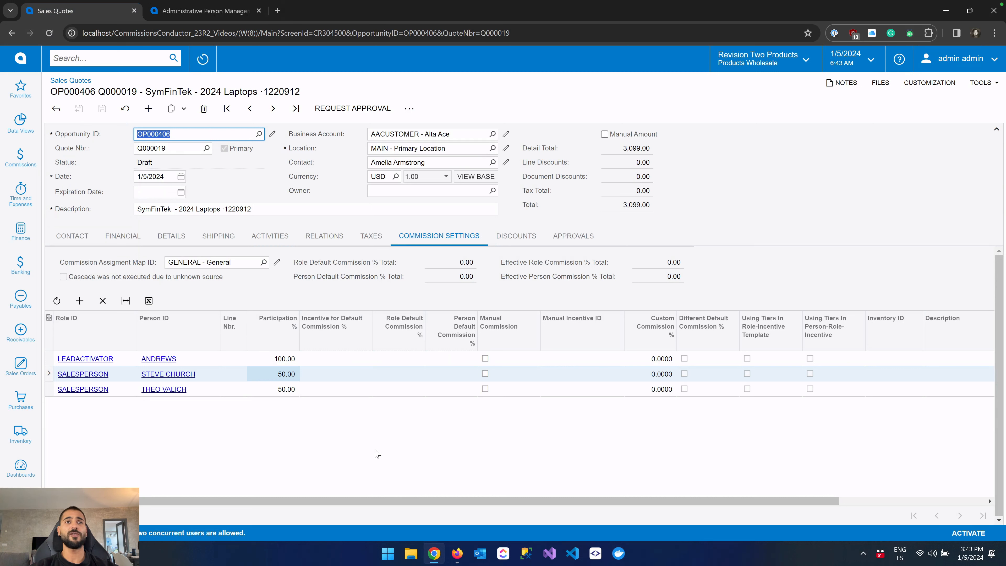
- Convert the quote to a sales order of type SO and display the new order's commission settings
click(409, 107)
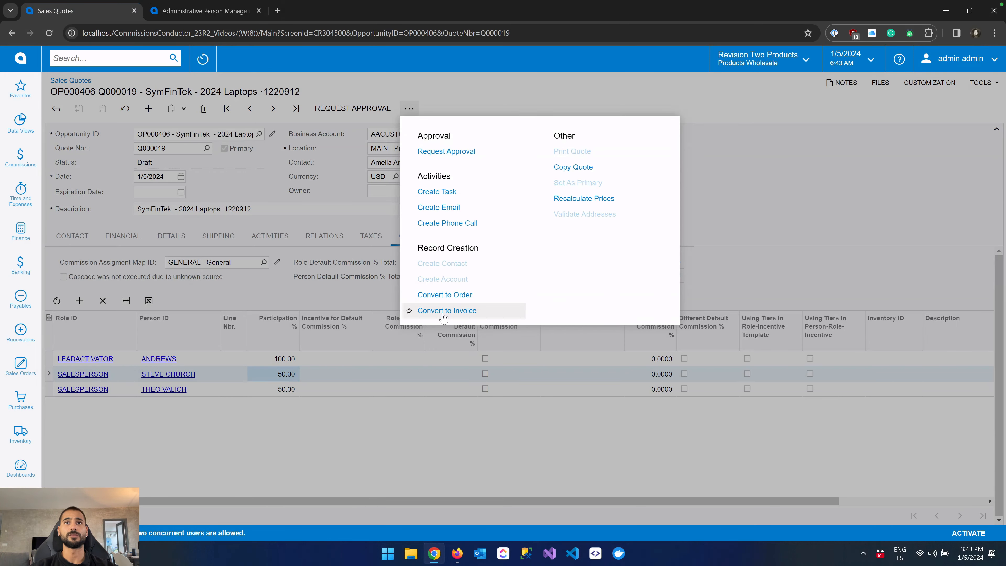
click(451, 300)
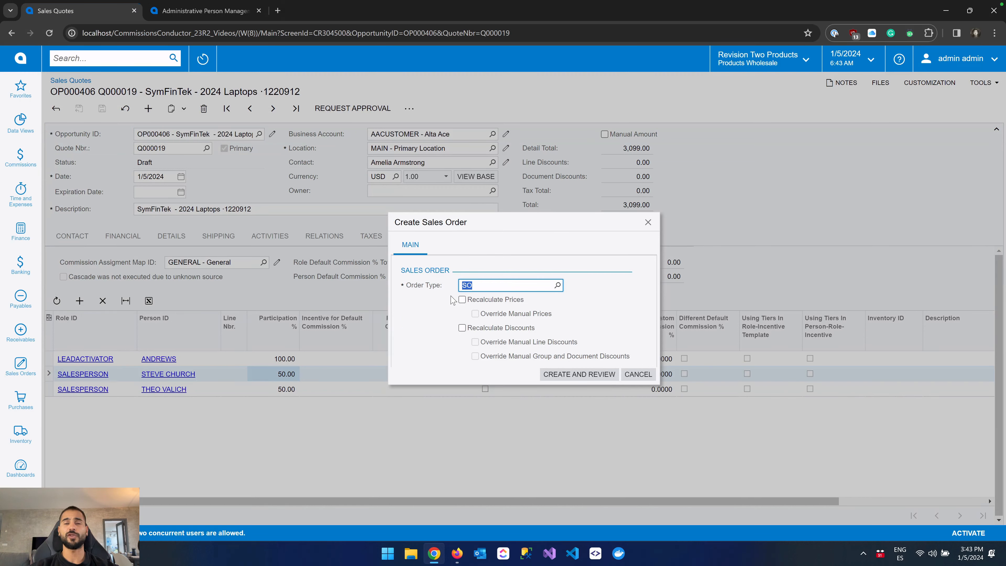
click(562, 375)
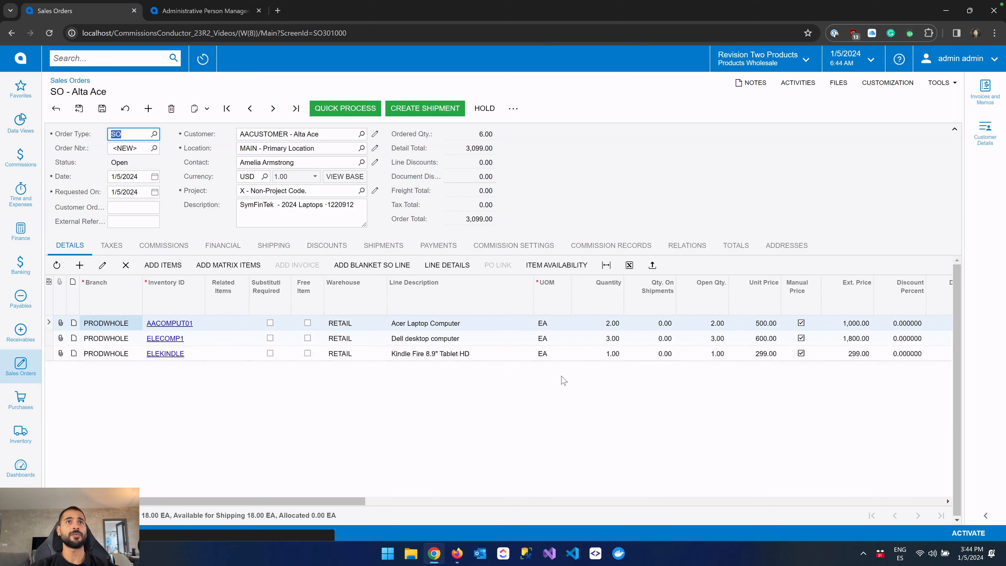
click(524, 253)
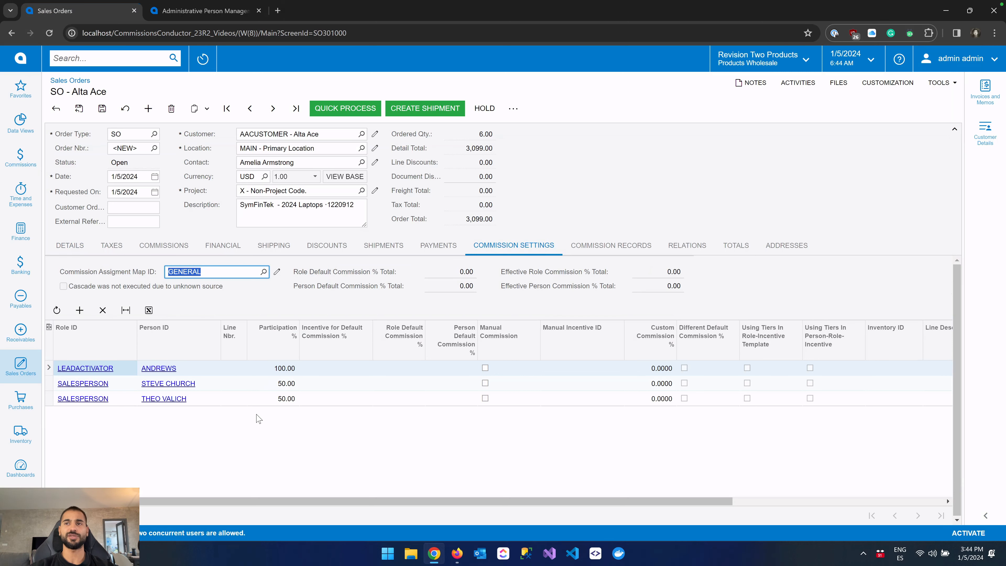
- Examine the Commissionable flags on the sales order's detail lines, widening that column to show its full heading
click(72, 247)
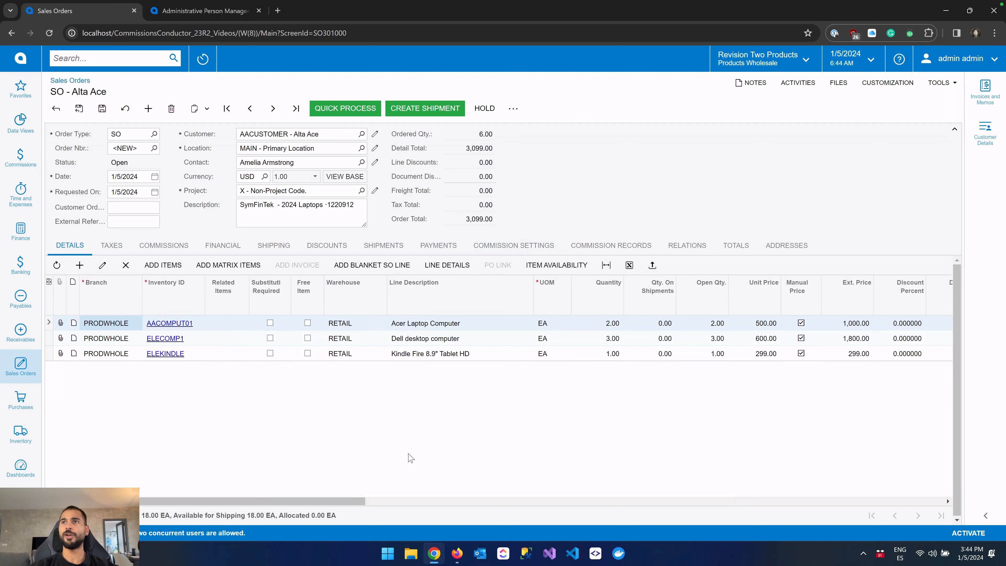
scroll(408, 458, right, 2)
scroll(411, 458, right, 10)
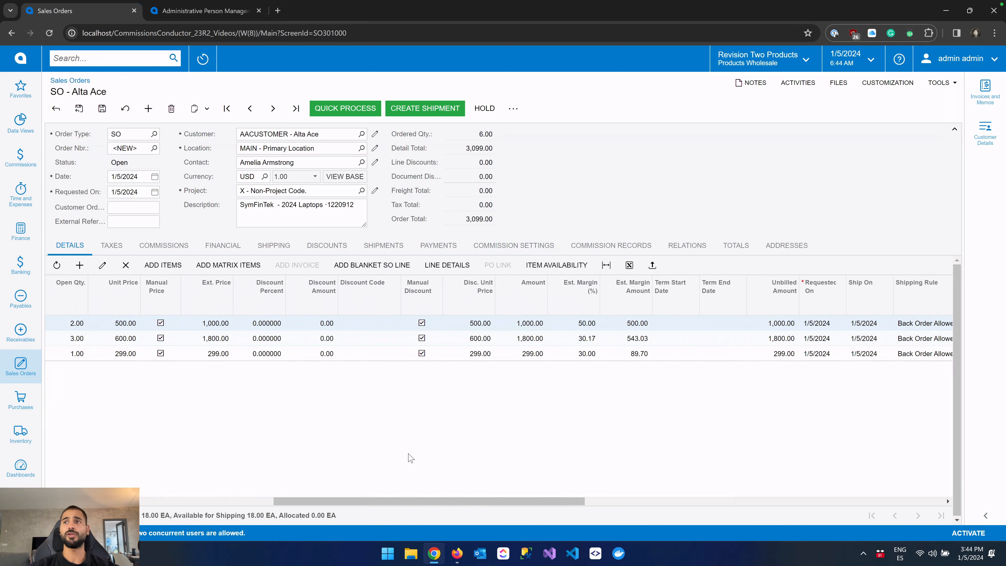
scroll(410, 458, right, 10)
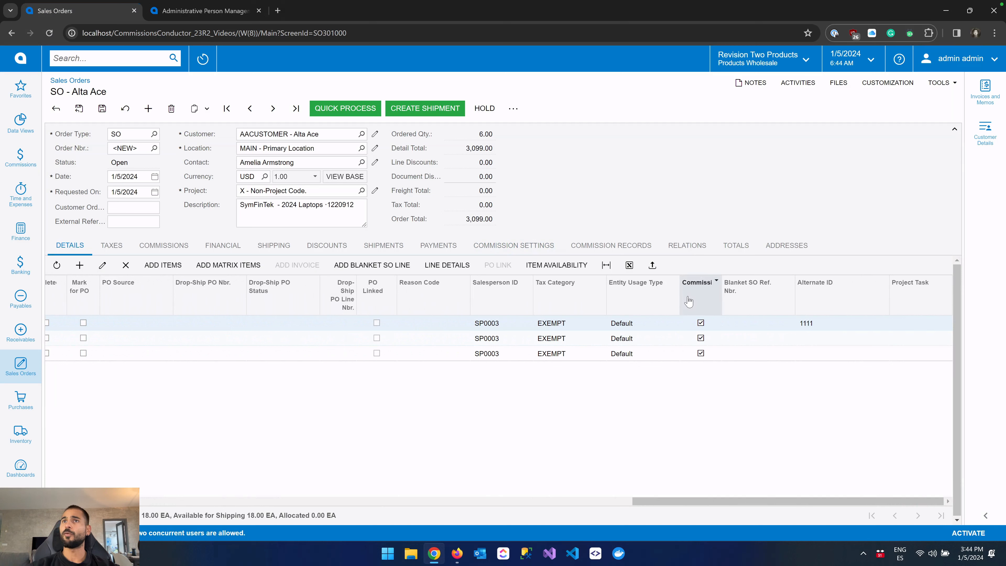
drag(722, 287, 740, 286)
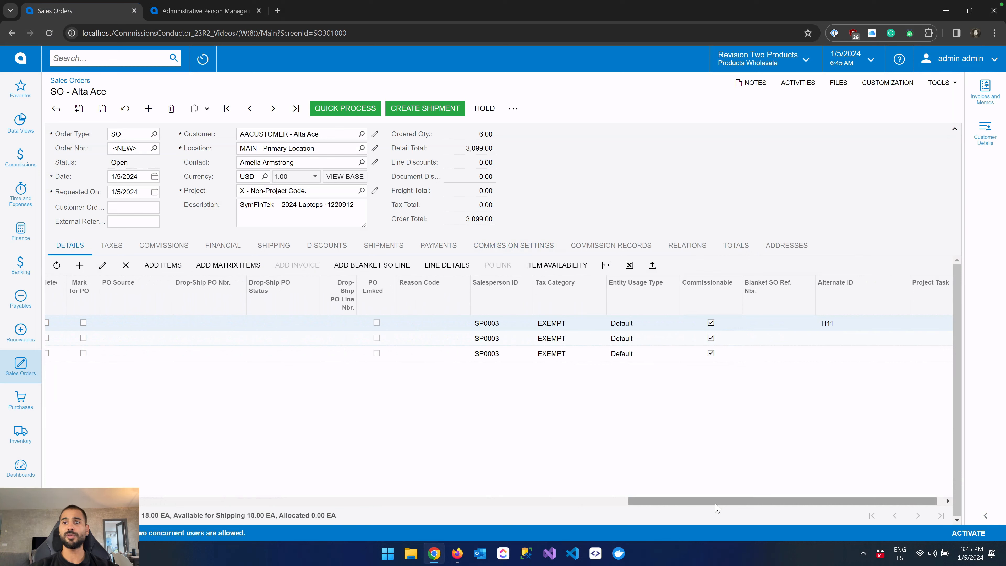
drag(726, 502, 246, 502)
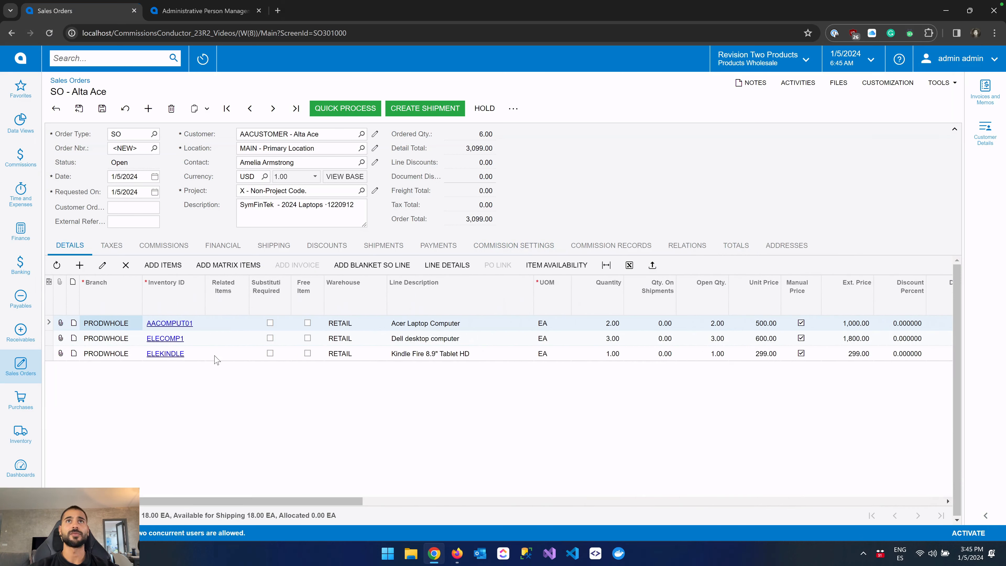
- Create a shipment for the sales order from the RETAIL warehouse, dated 1/5/2024
click(513, 108)
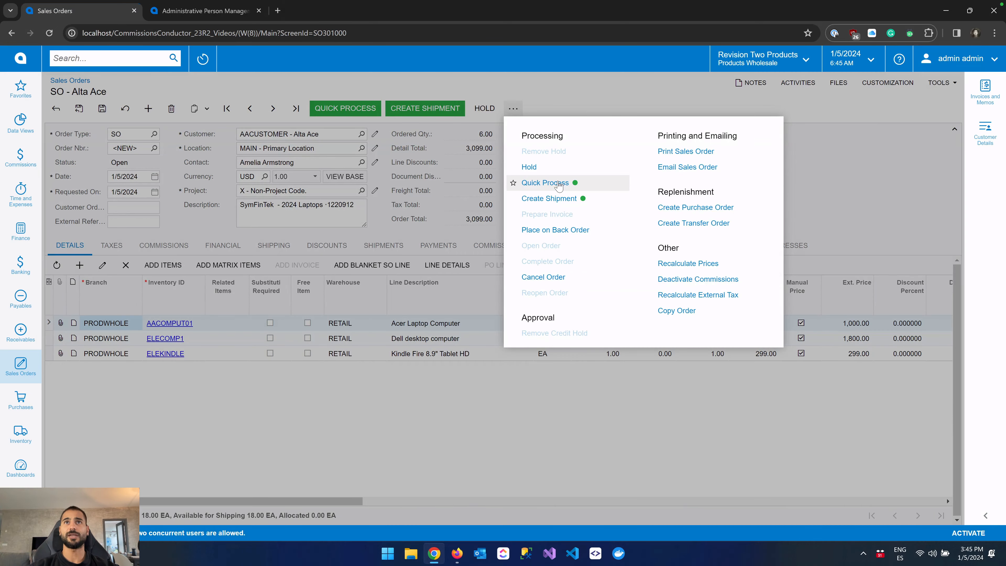
click(563, 200)
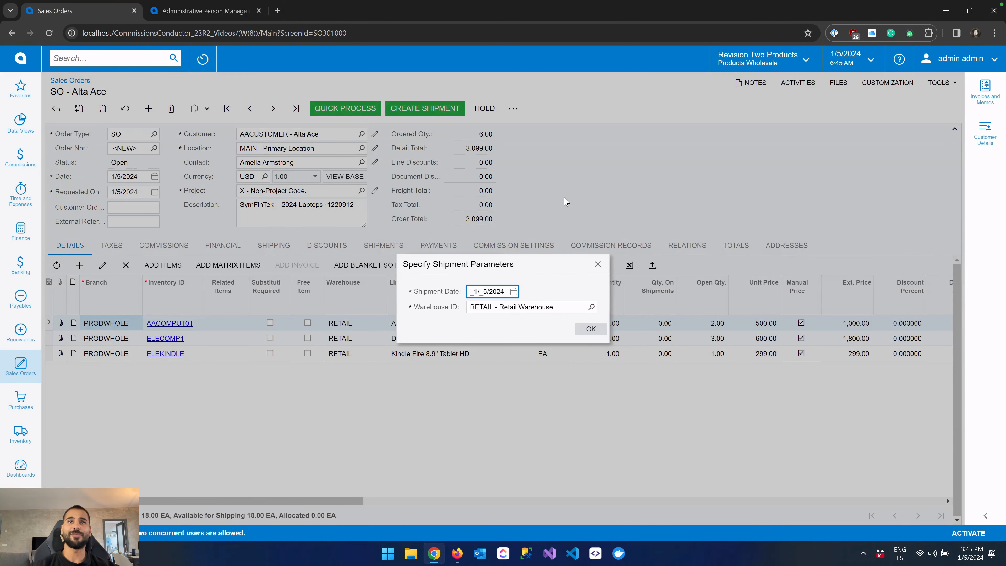
click(589, 329)
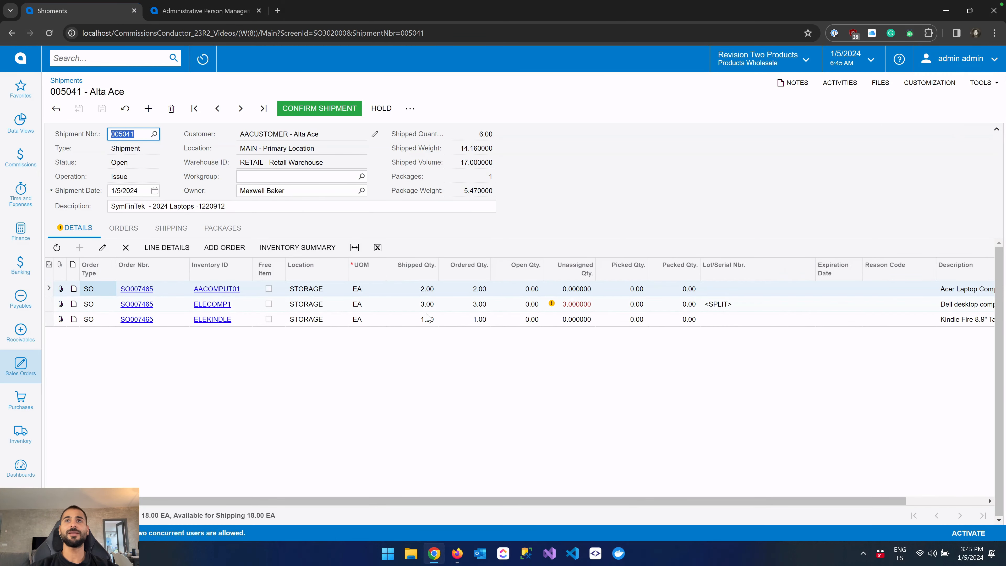
- Generate three serial numbers starting at ABC001591 for the shipment's ELECOMP1 line and accept the line details
click(553, 305)
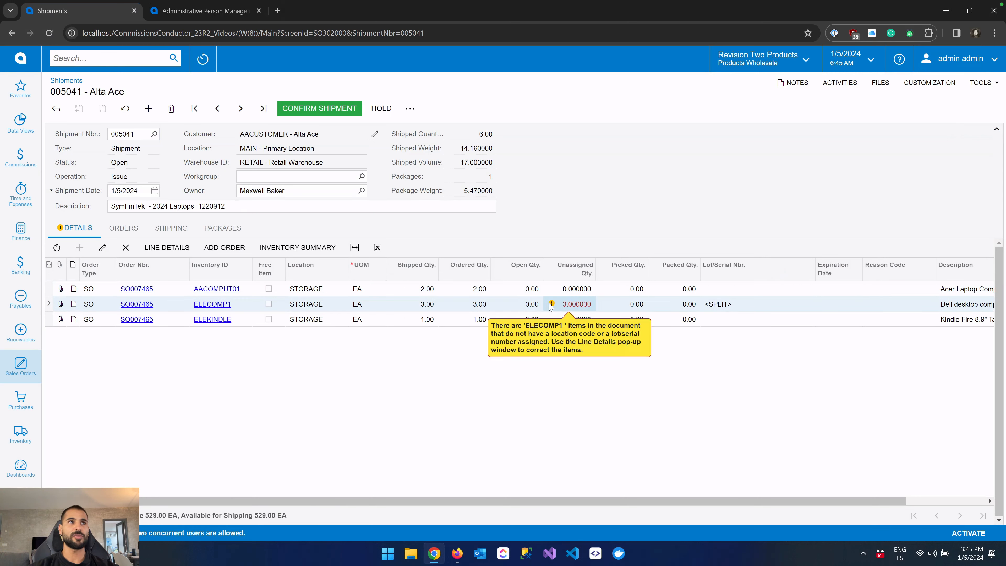
click(162, 248)
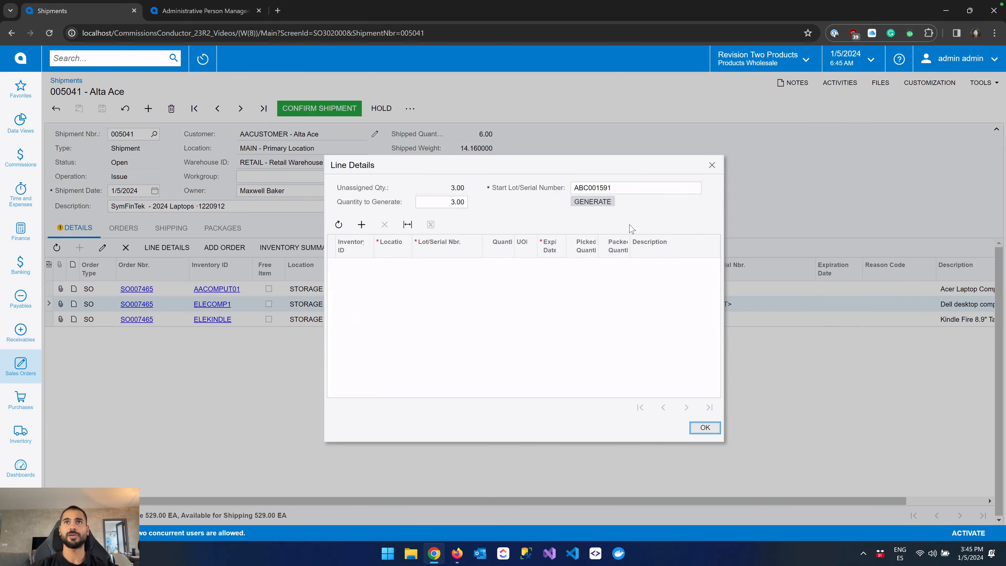
click(601, 205)
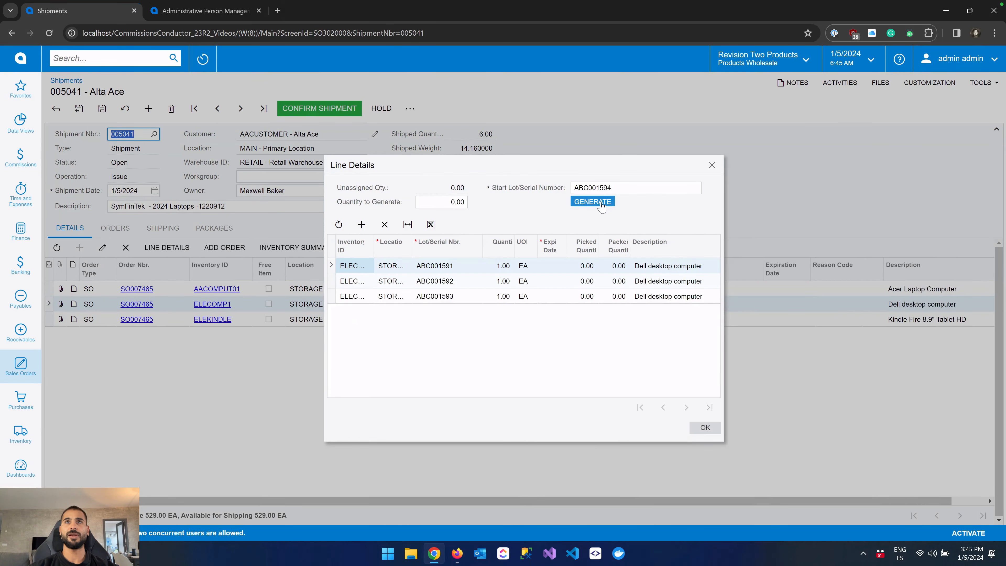
click(704, 427)
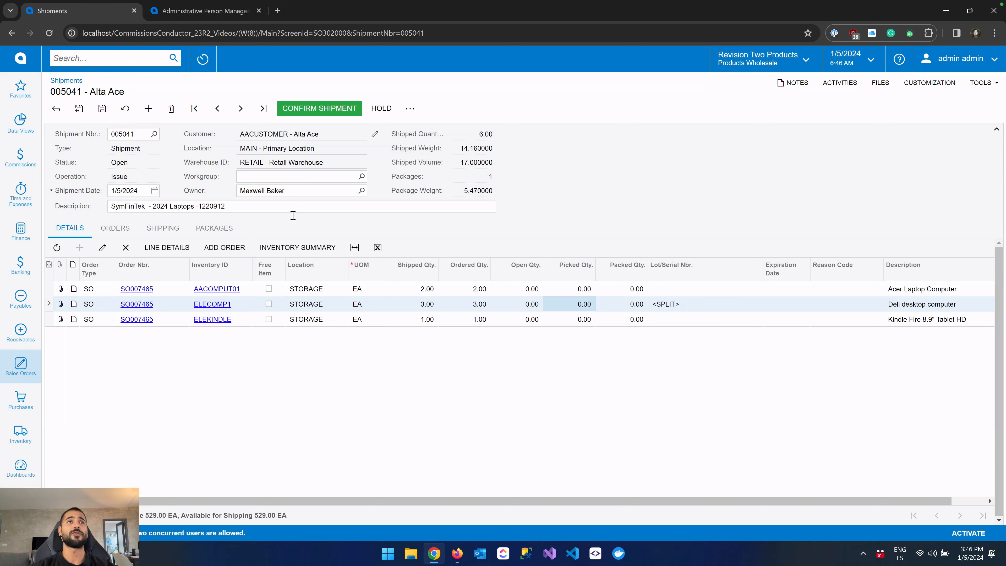
- Confirm the shipment and prepare its invoice
click(288, 248)
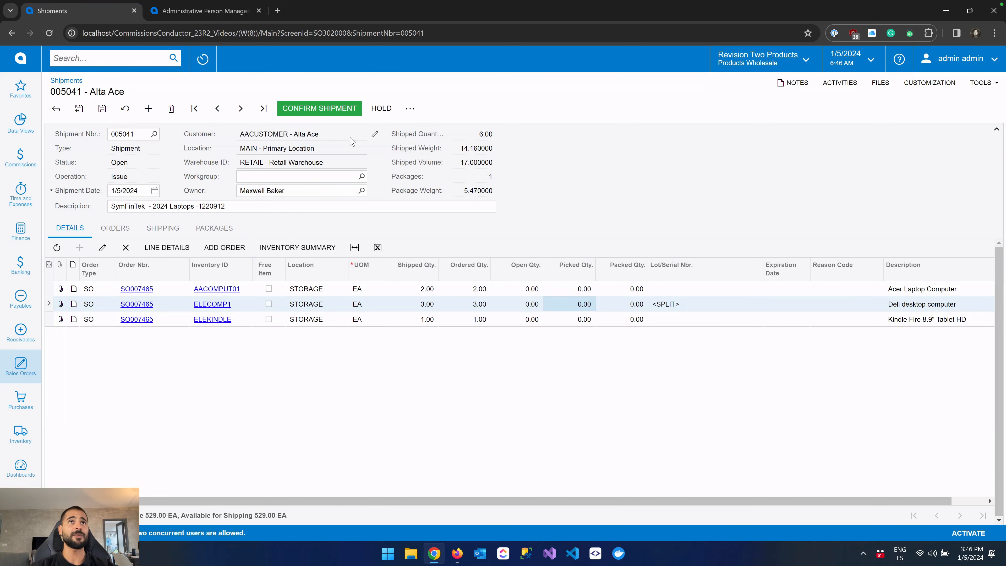
click(332, 108)
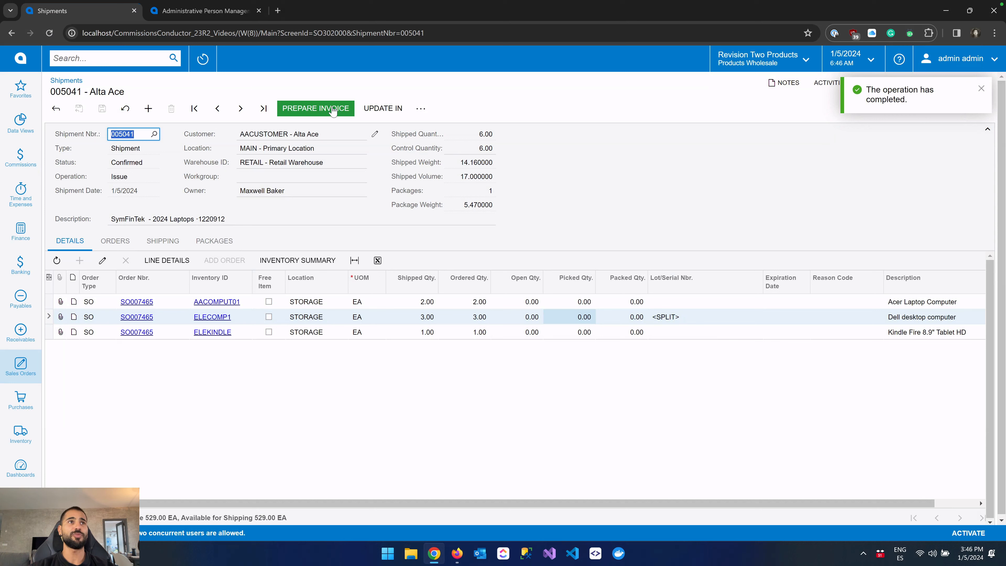
click(333, 111)
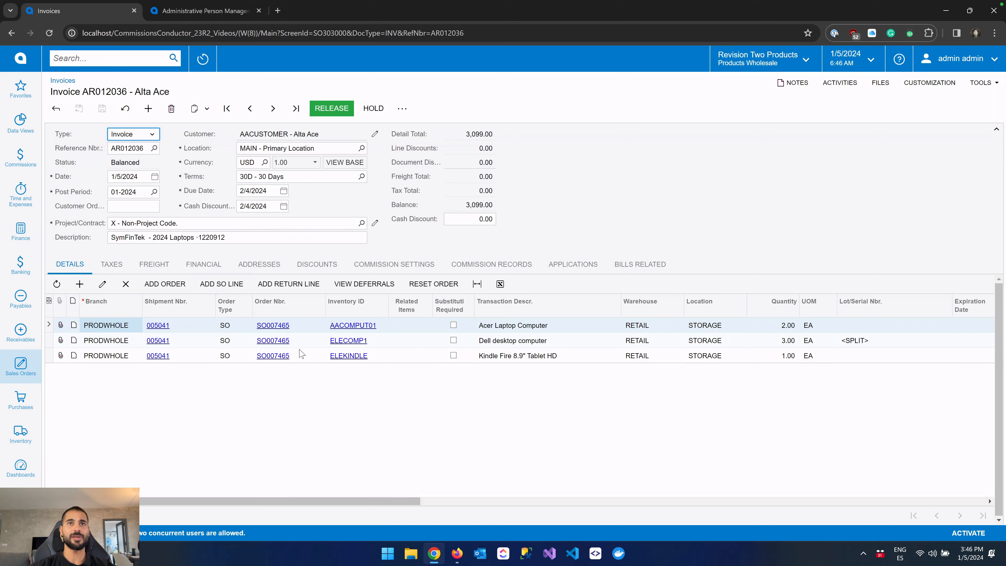
- Examine the invoice's commission roles, persons and participation percentages, and the Commissionable flags on its detail lines
click(391, 265)
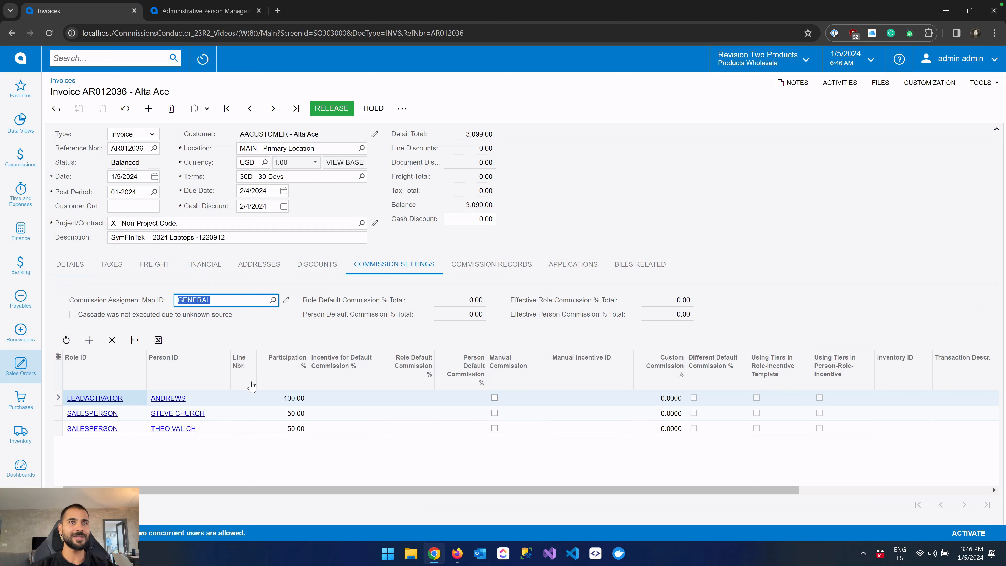
click(286, 418)
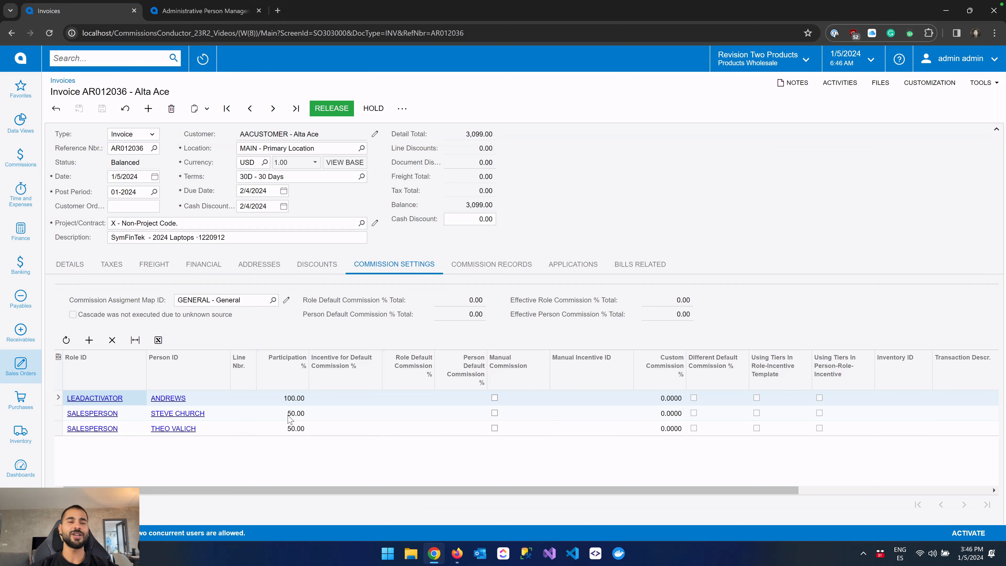
click(289, 433)
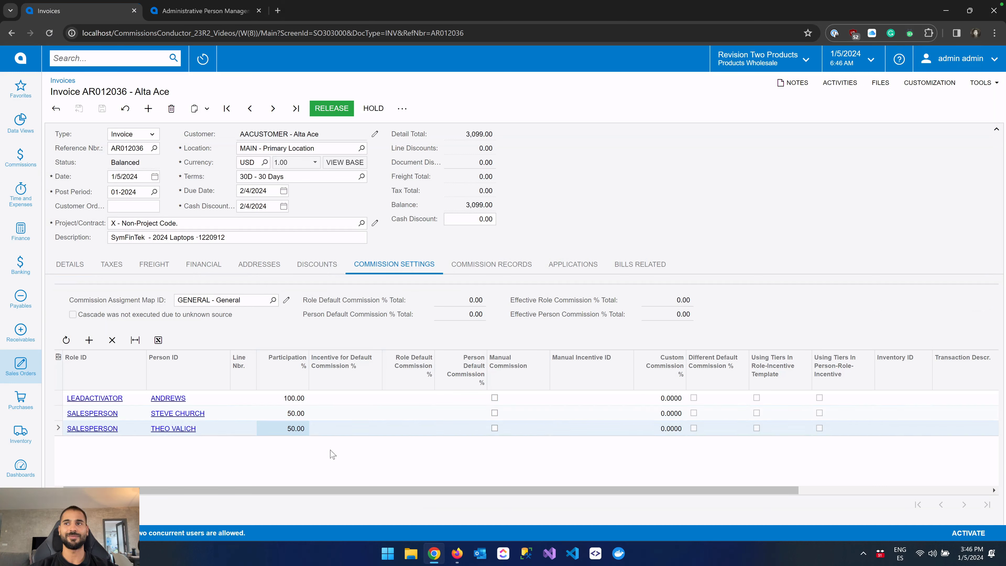
click(71, 264)
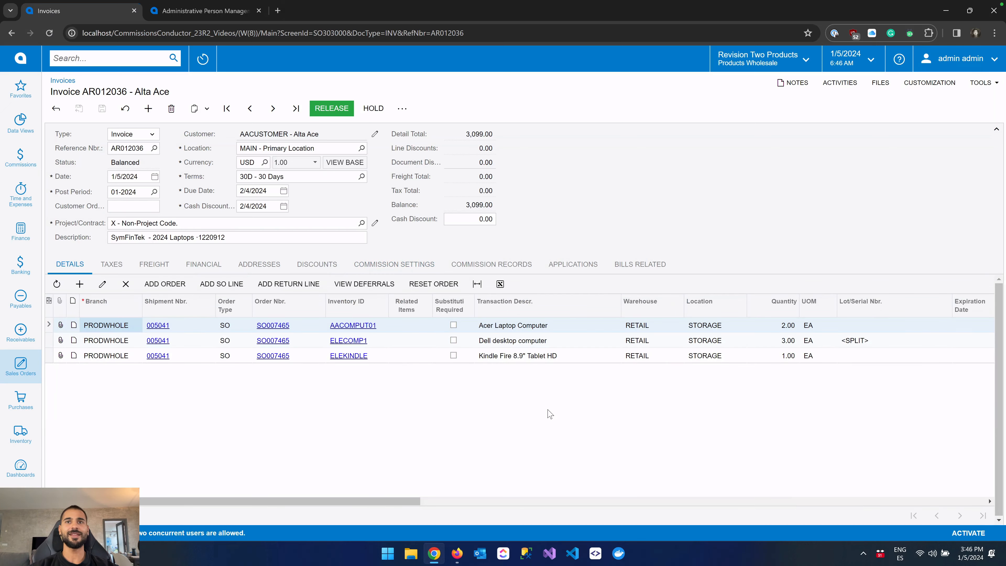
scroll(549, 411, right, 10)
scroll(549, 412, right, 5)
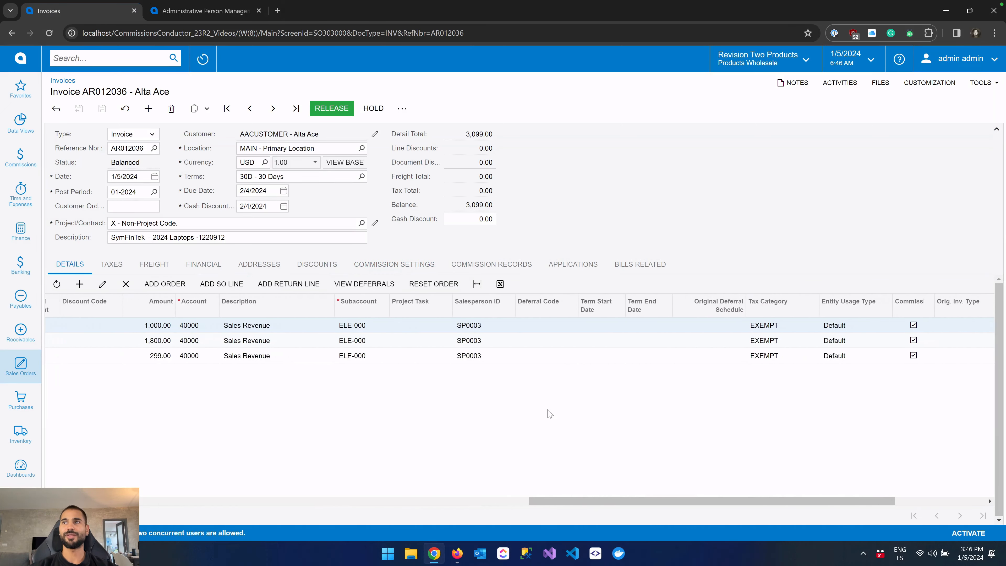
scroll(697, 388, left, 15)
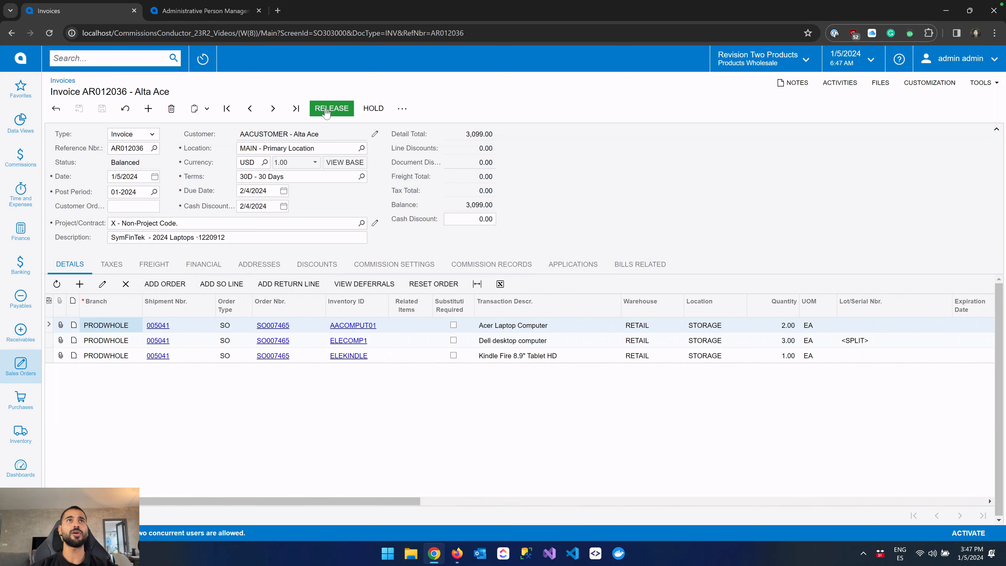
- Release the invoice and check its commission settings and commission records
click(346, 118)
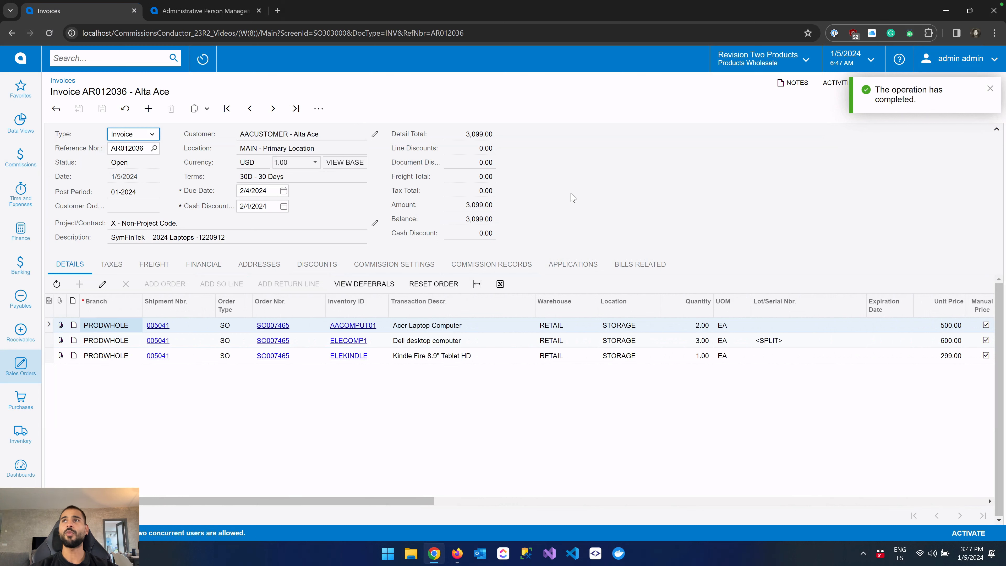
click(384, 271)
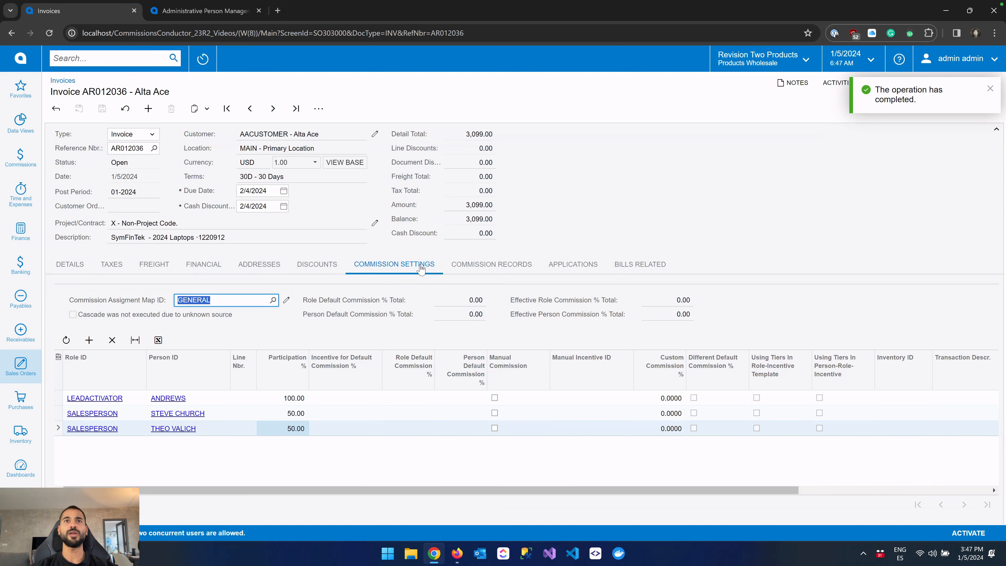
click(476, 272)
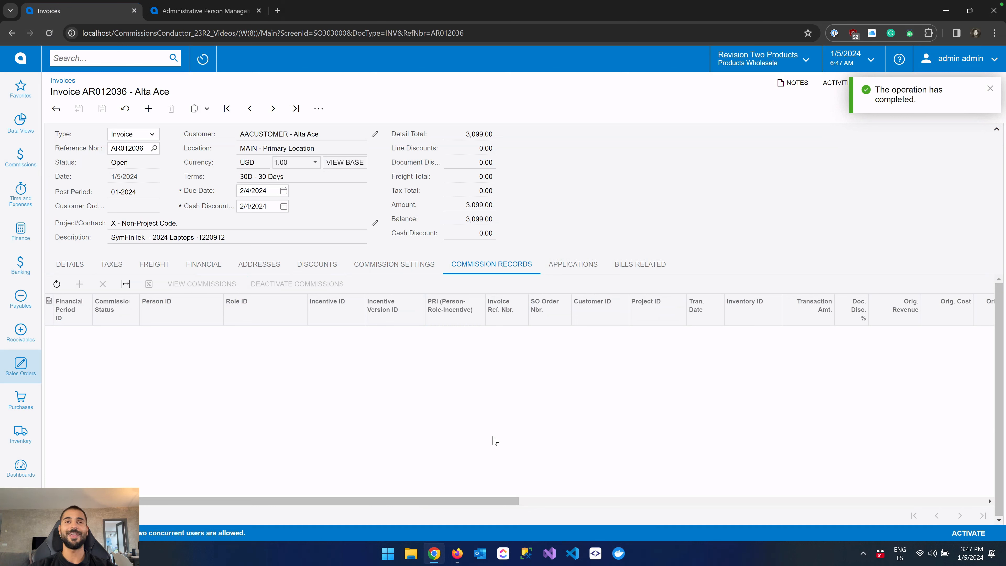
- Limit the LEADACTIVATOR commission row to the AACOMPUT01 invoice line and compare it with the invoice's detail lines
click(401, 263)
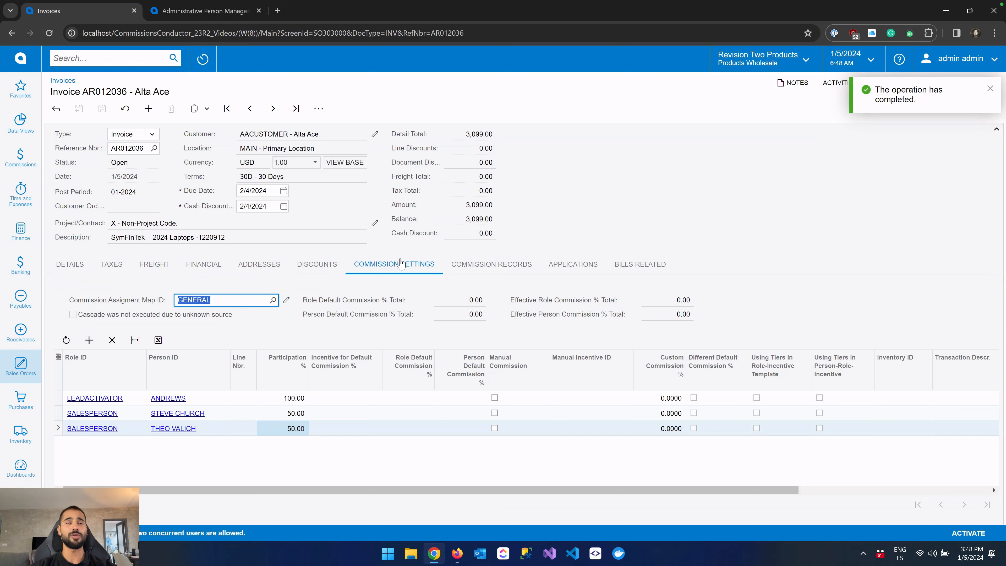
click(255, 397)
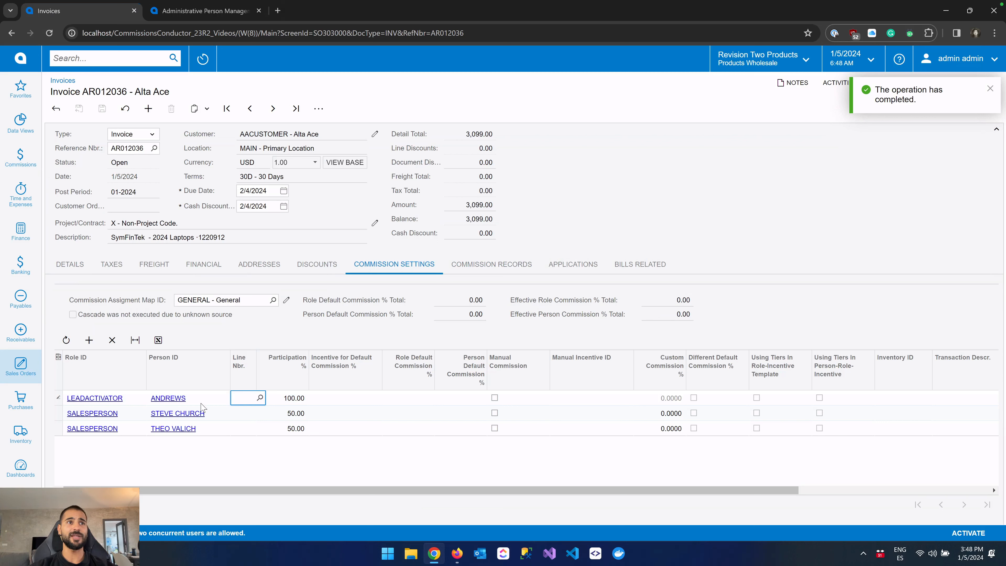
click(260, 398)
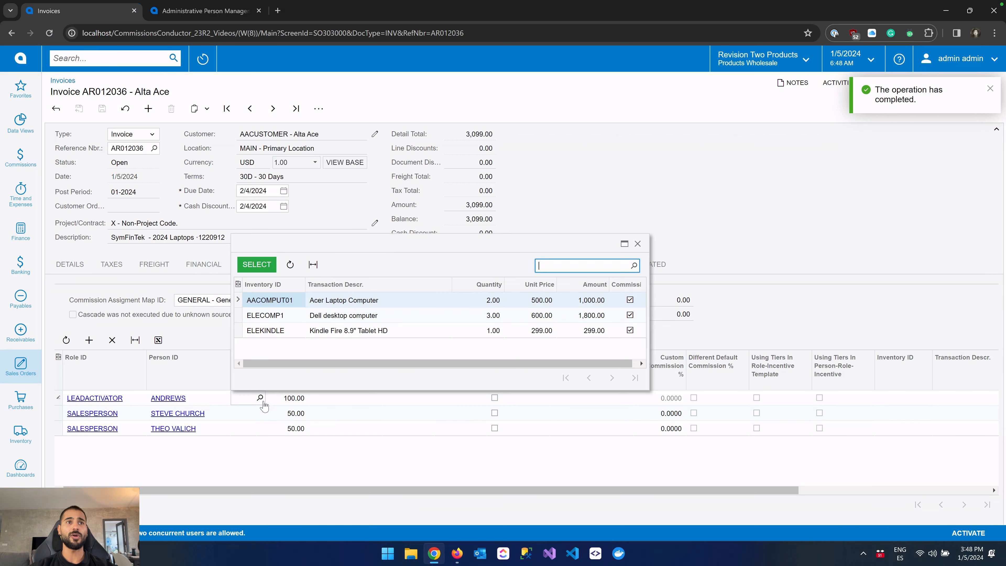
double_click(267, 301)
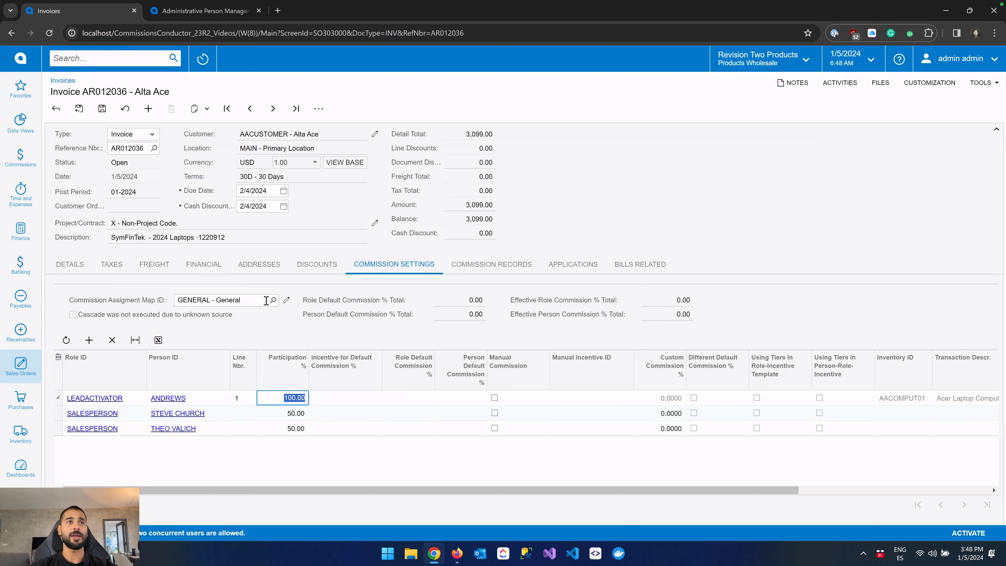
click(69, 265)
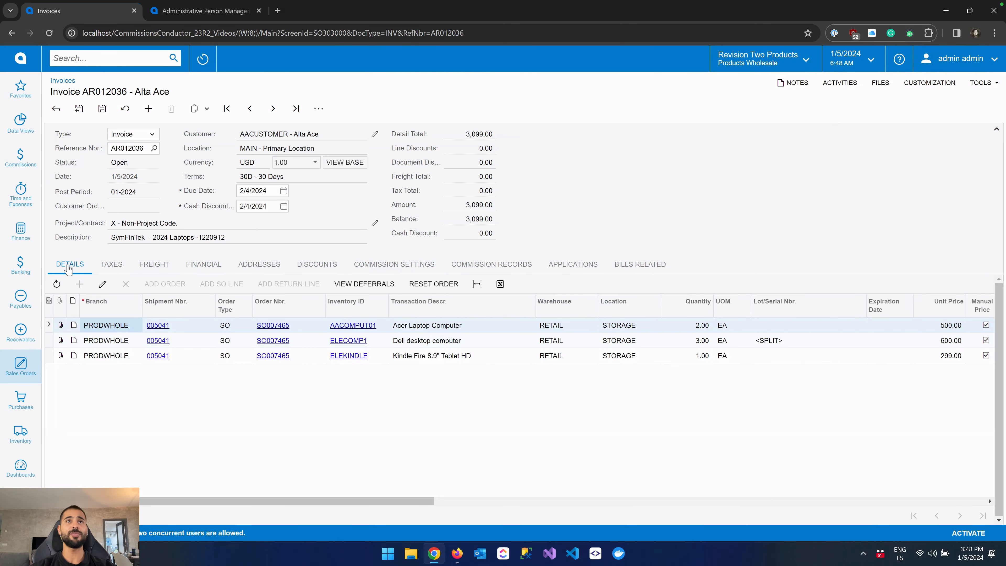
click(394, 264)
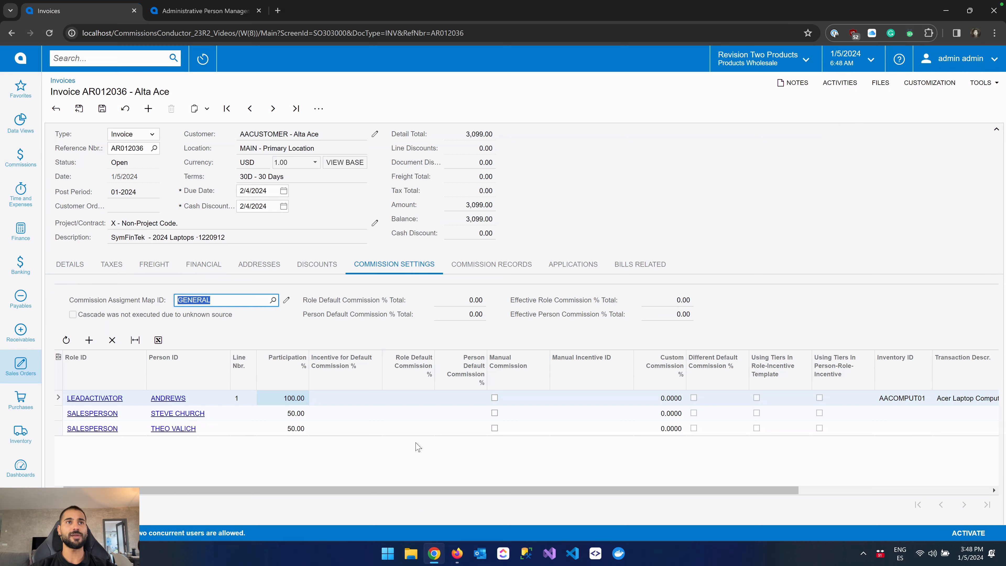
- Review the available commission assignment maps for the invoice and close the selection without choosing another
click(249, 323)
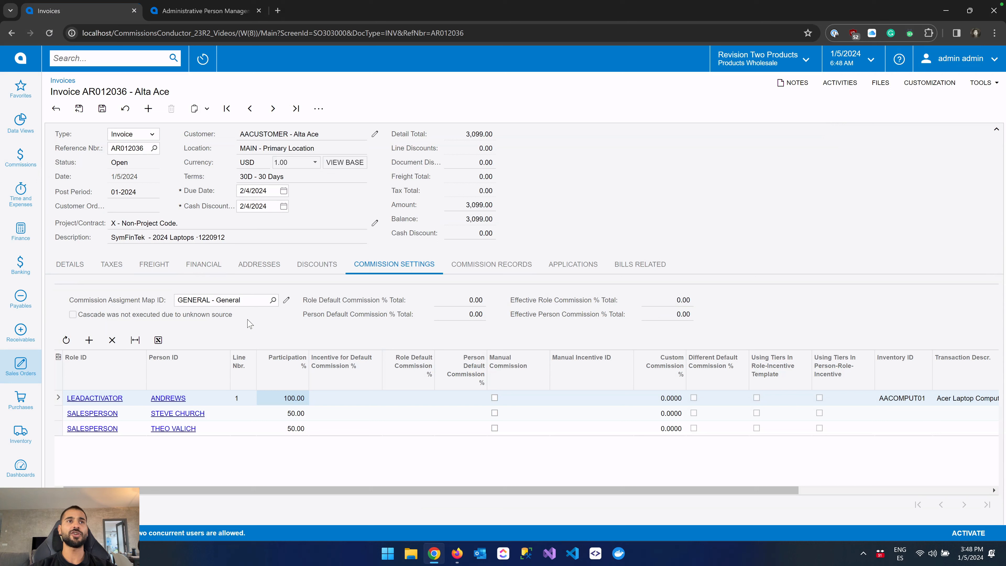
click(273, 300)
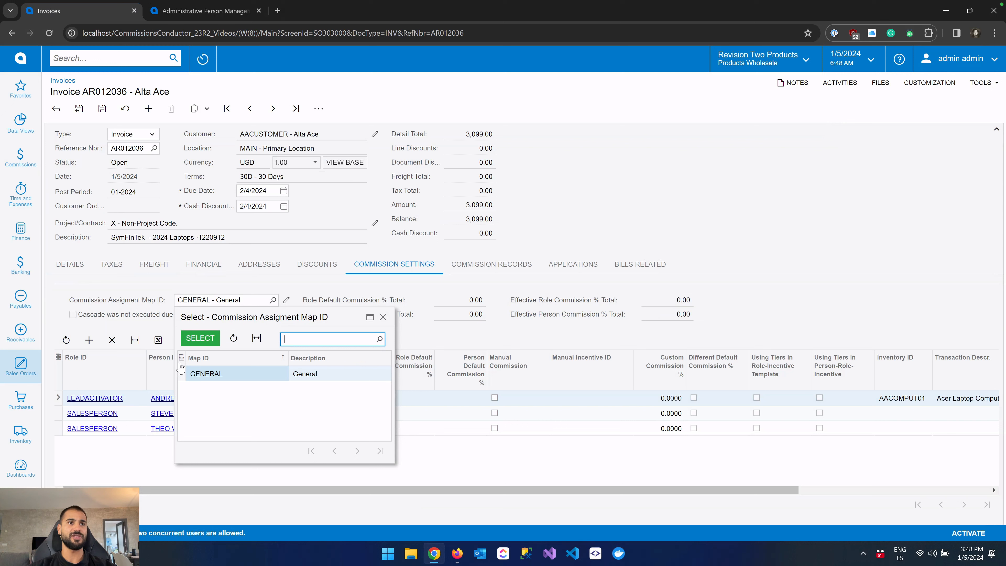
drag(248, 314, 491, 319)
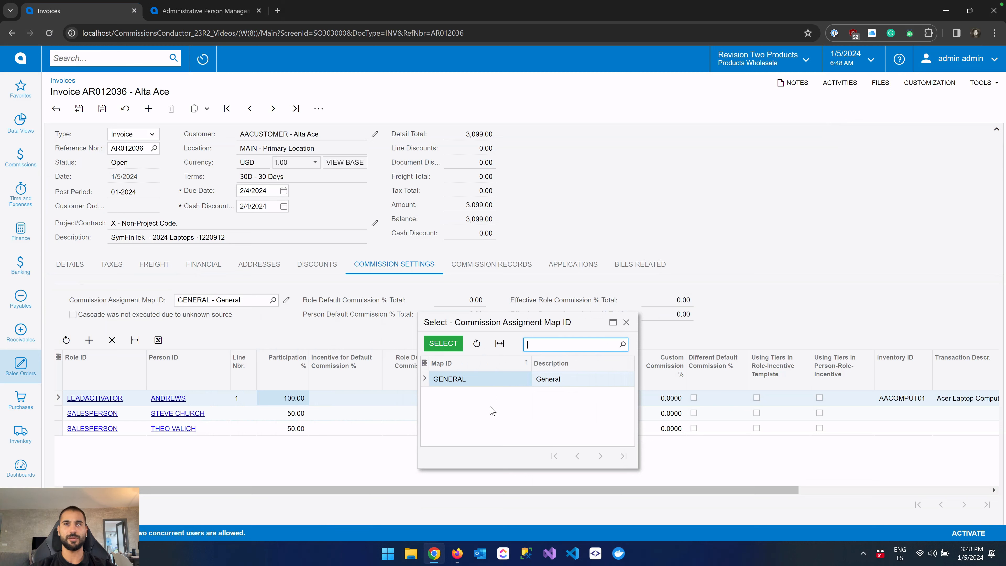
click(626, 322)
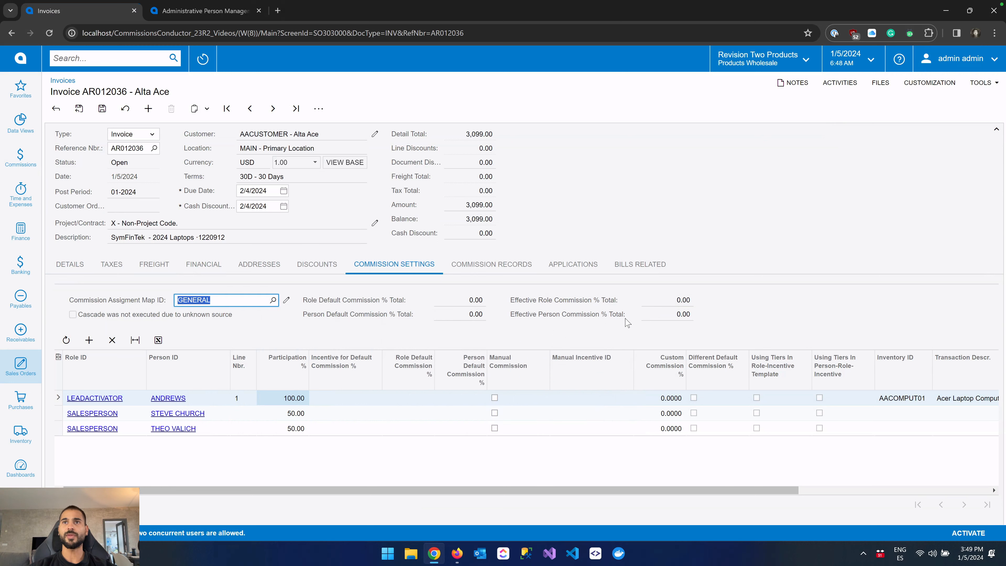